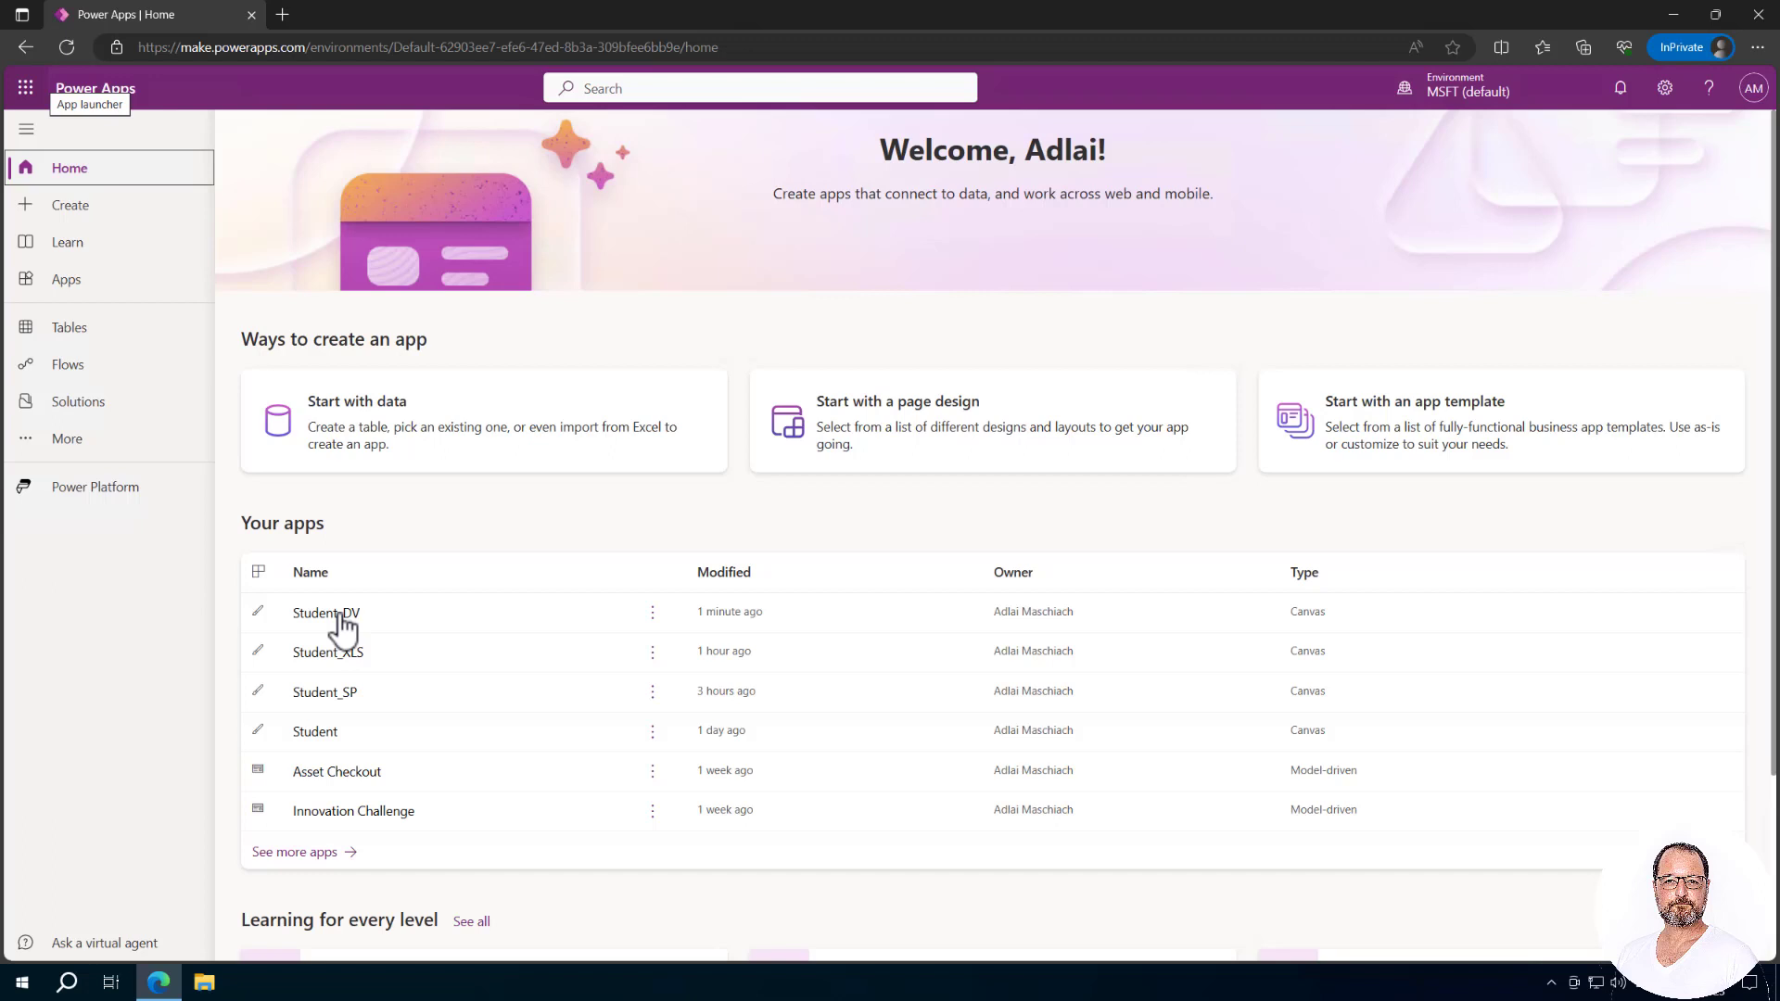
Open the Student_DV canvas app for editing and skip the welcome message.
click(343, 626)
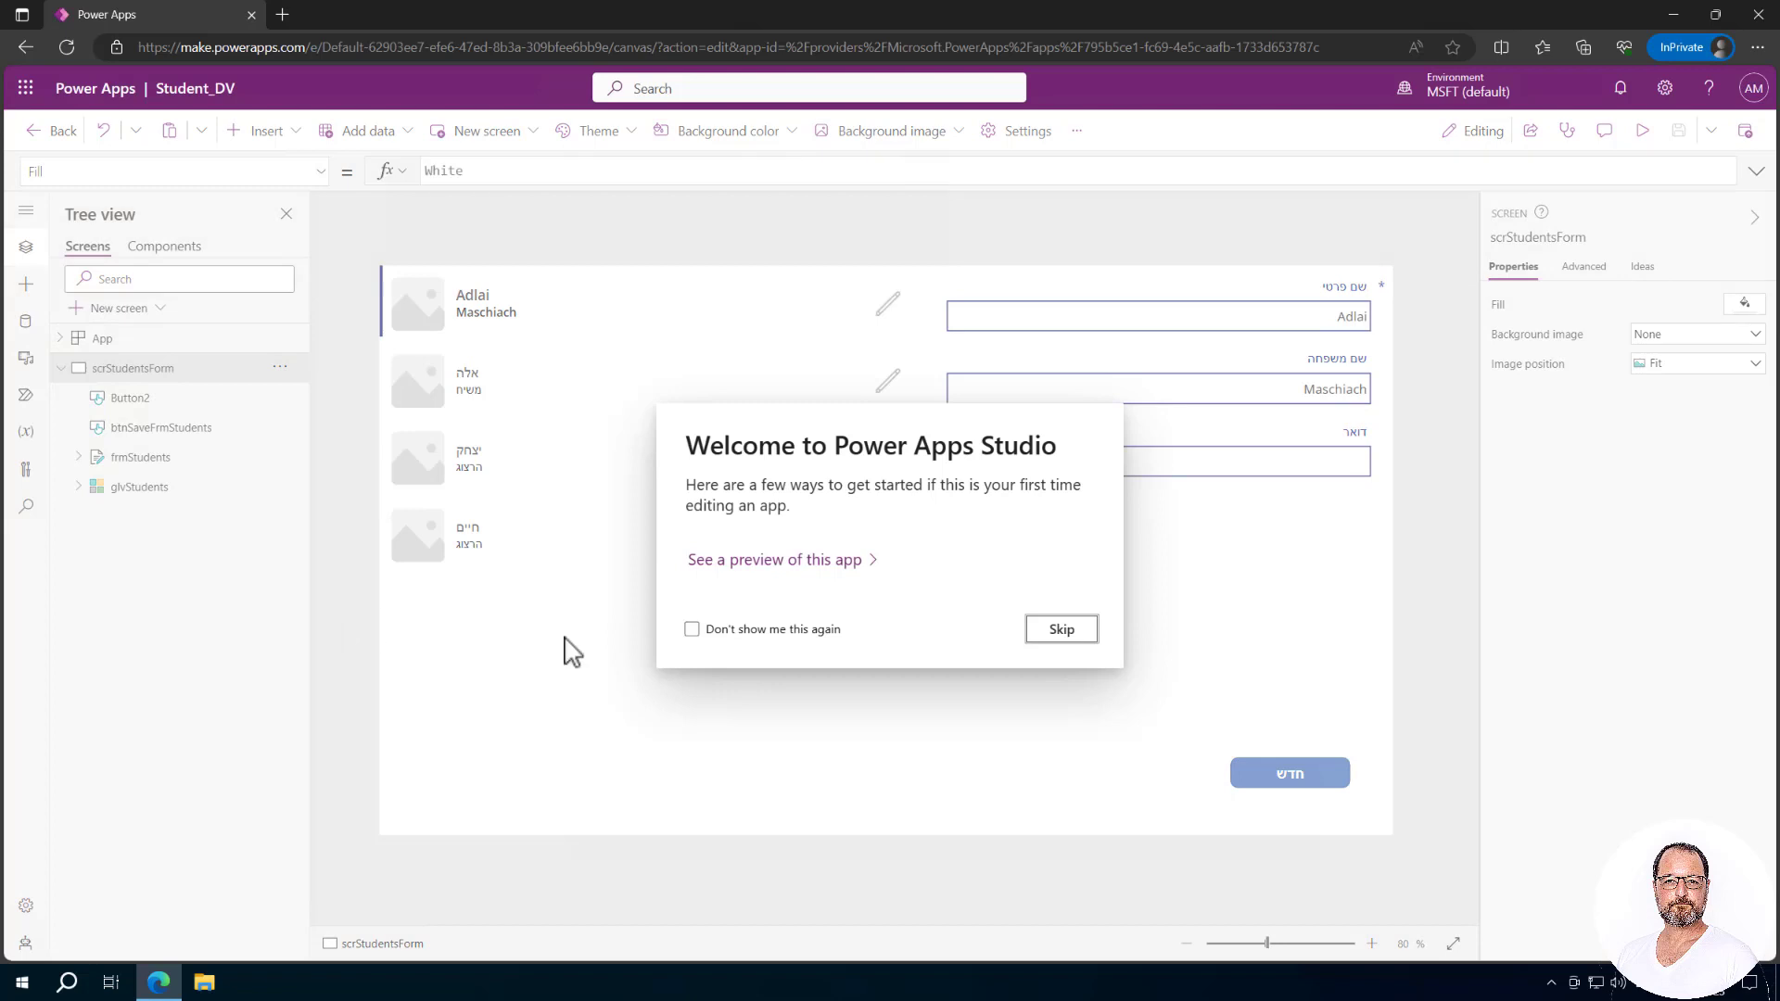
click(1073, 633)
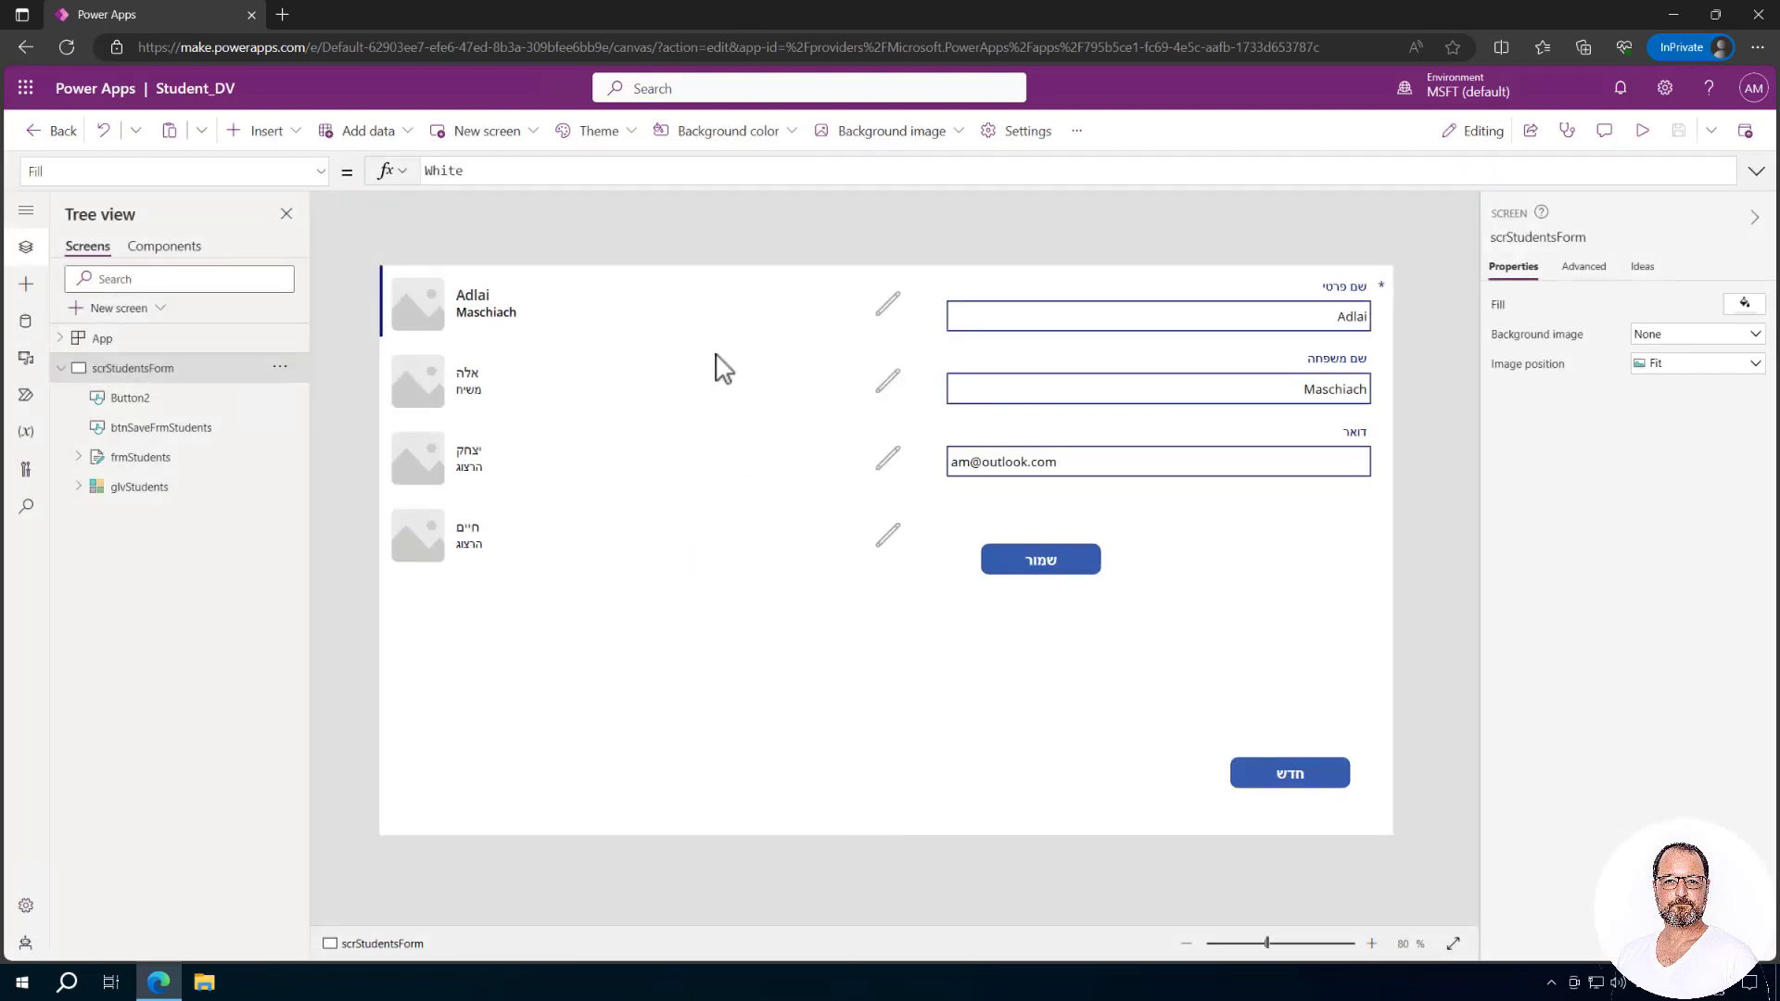
Set the width formula of the gallery's first-name label, Title1, to Parent.TemplateWidth - 300.
click(628, 317)
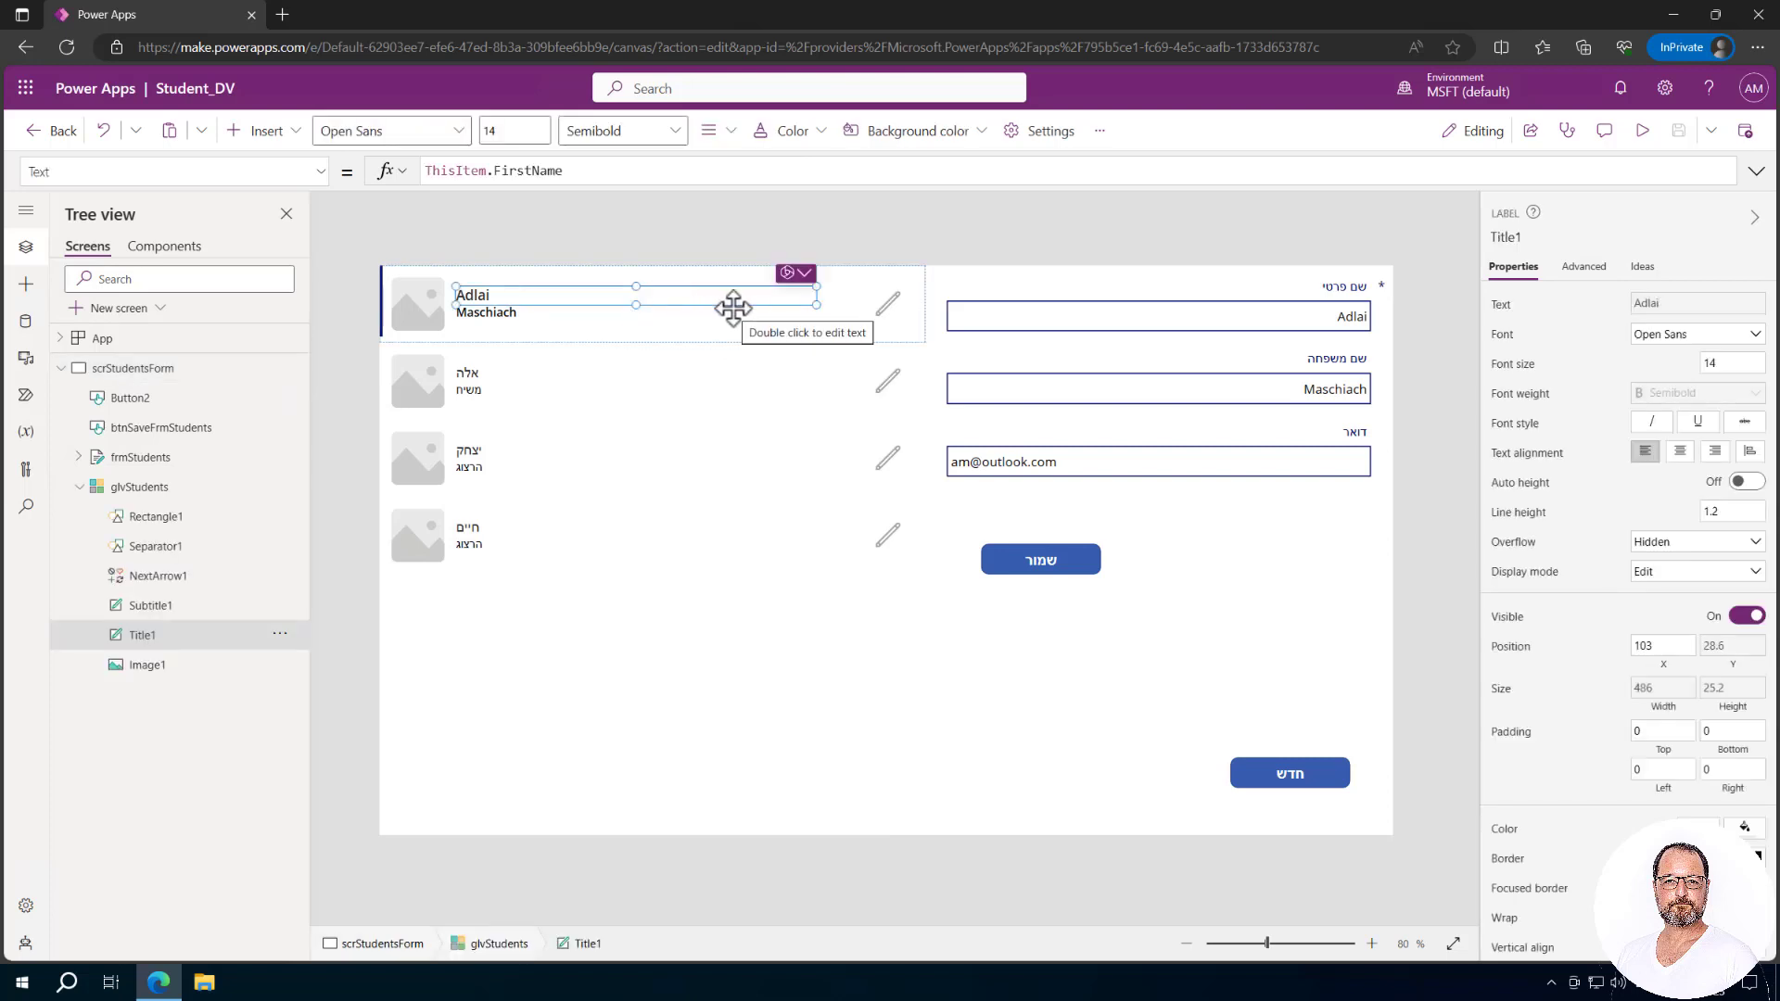
click(655, 320)
click(655, 317)
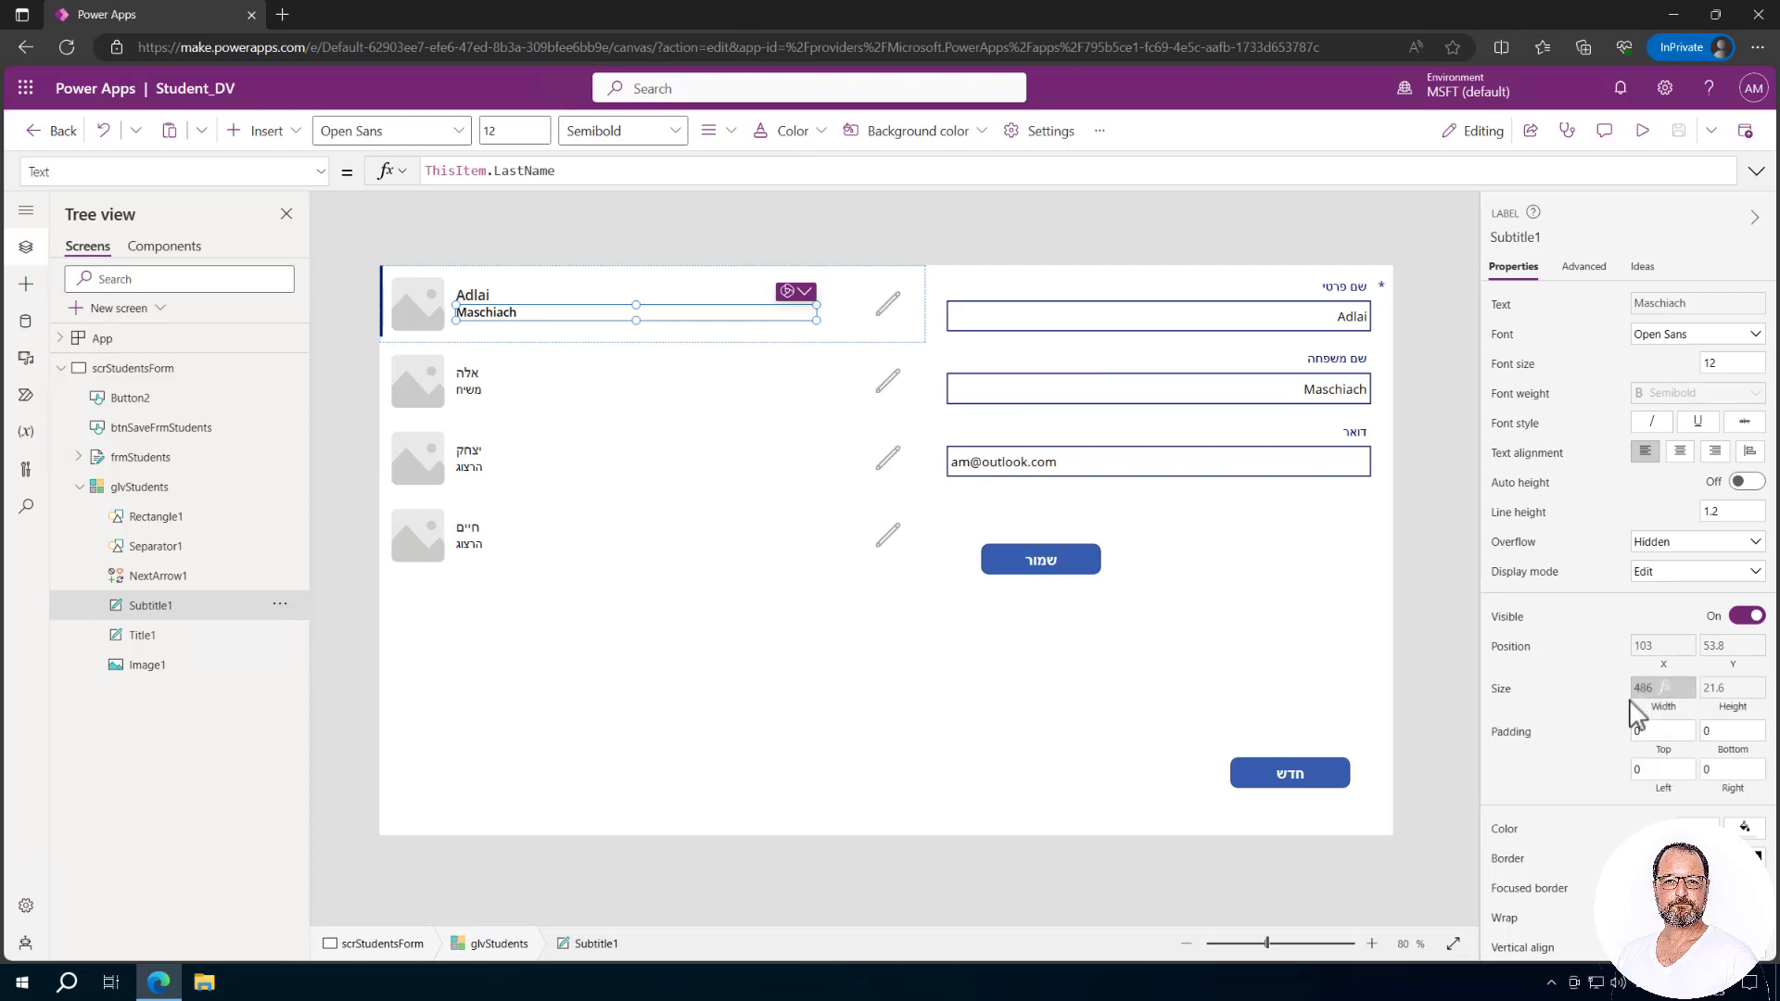
click(481, 293)
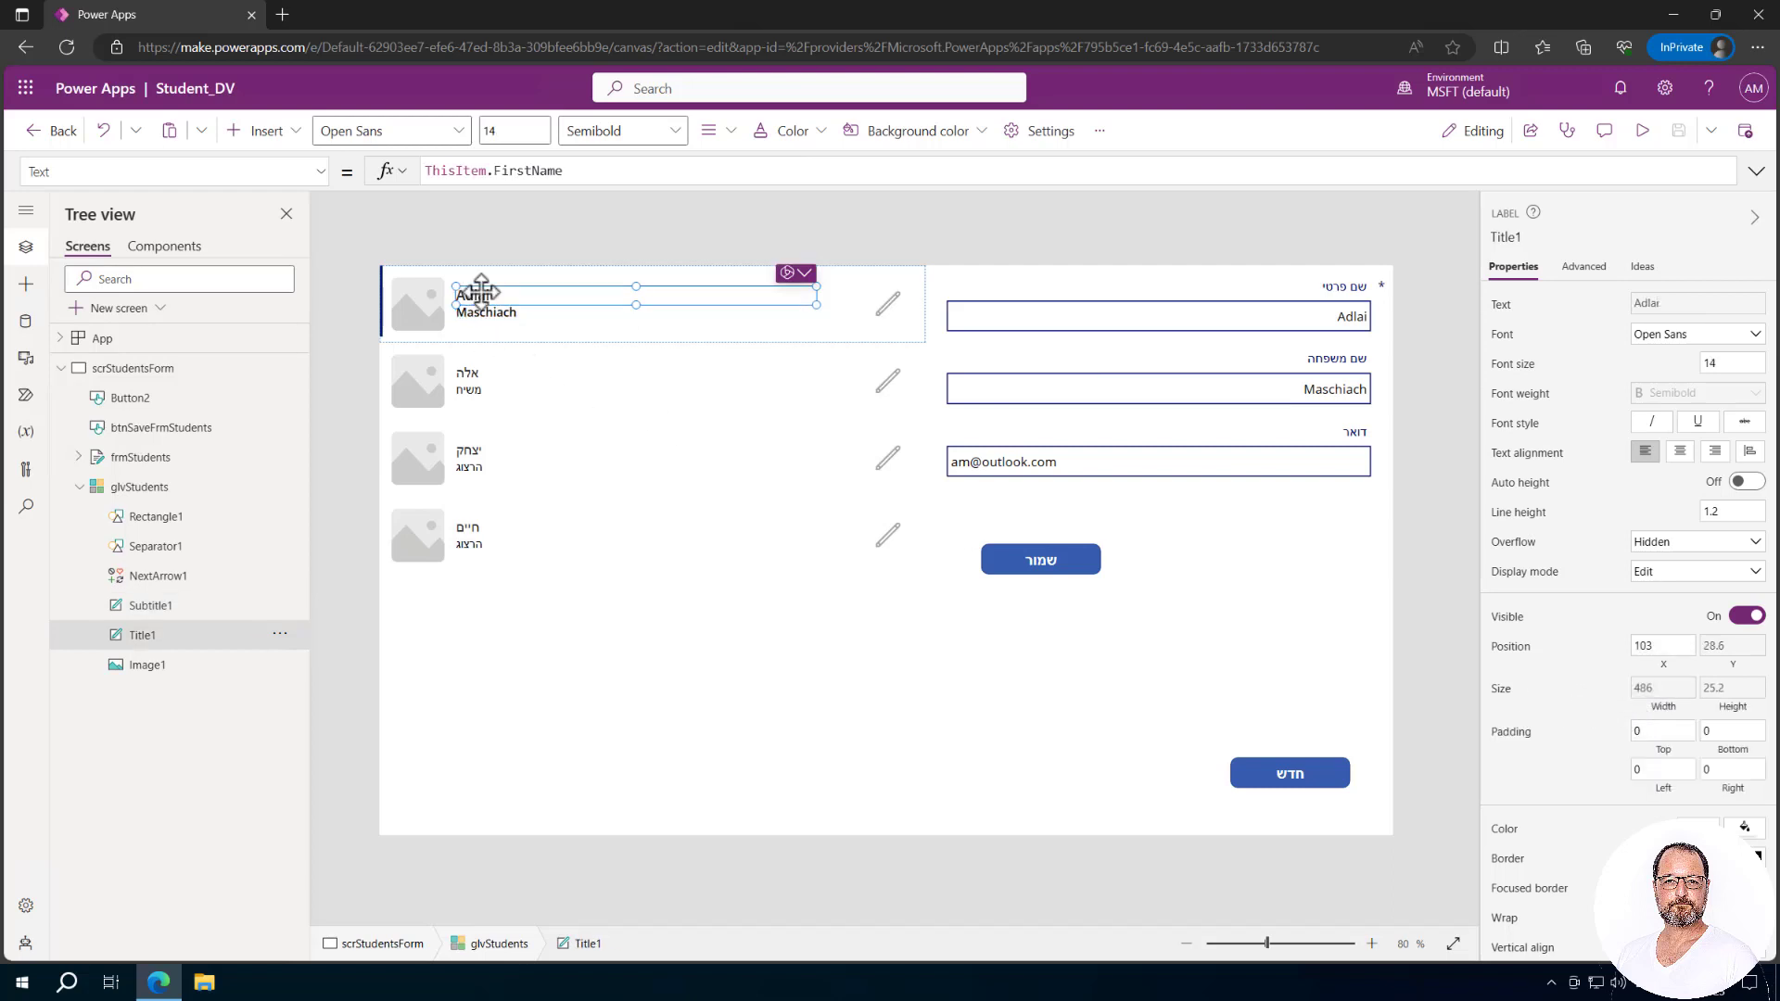
click(498, 313)
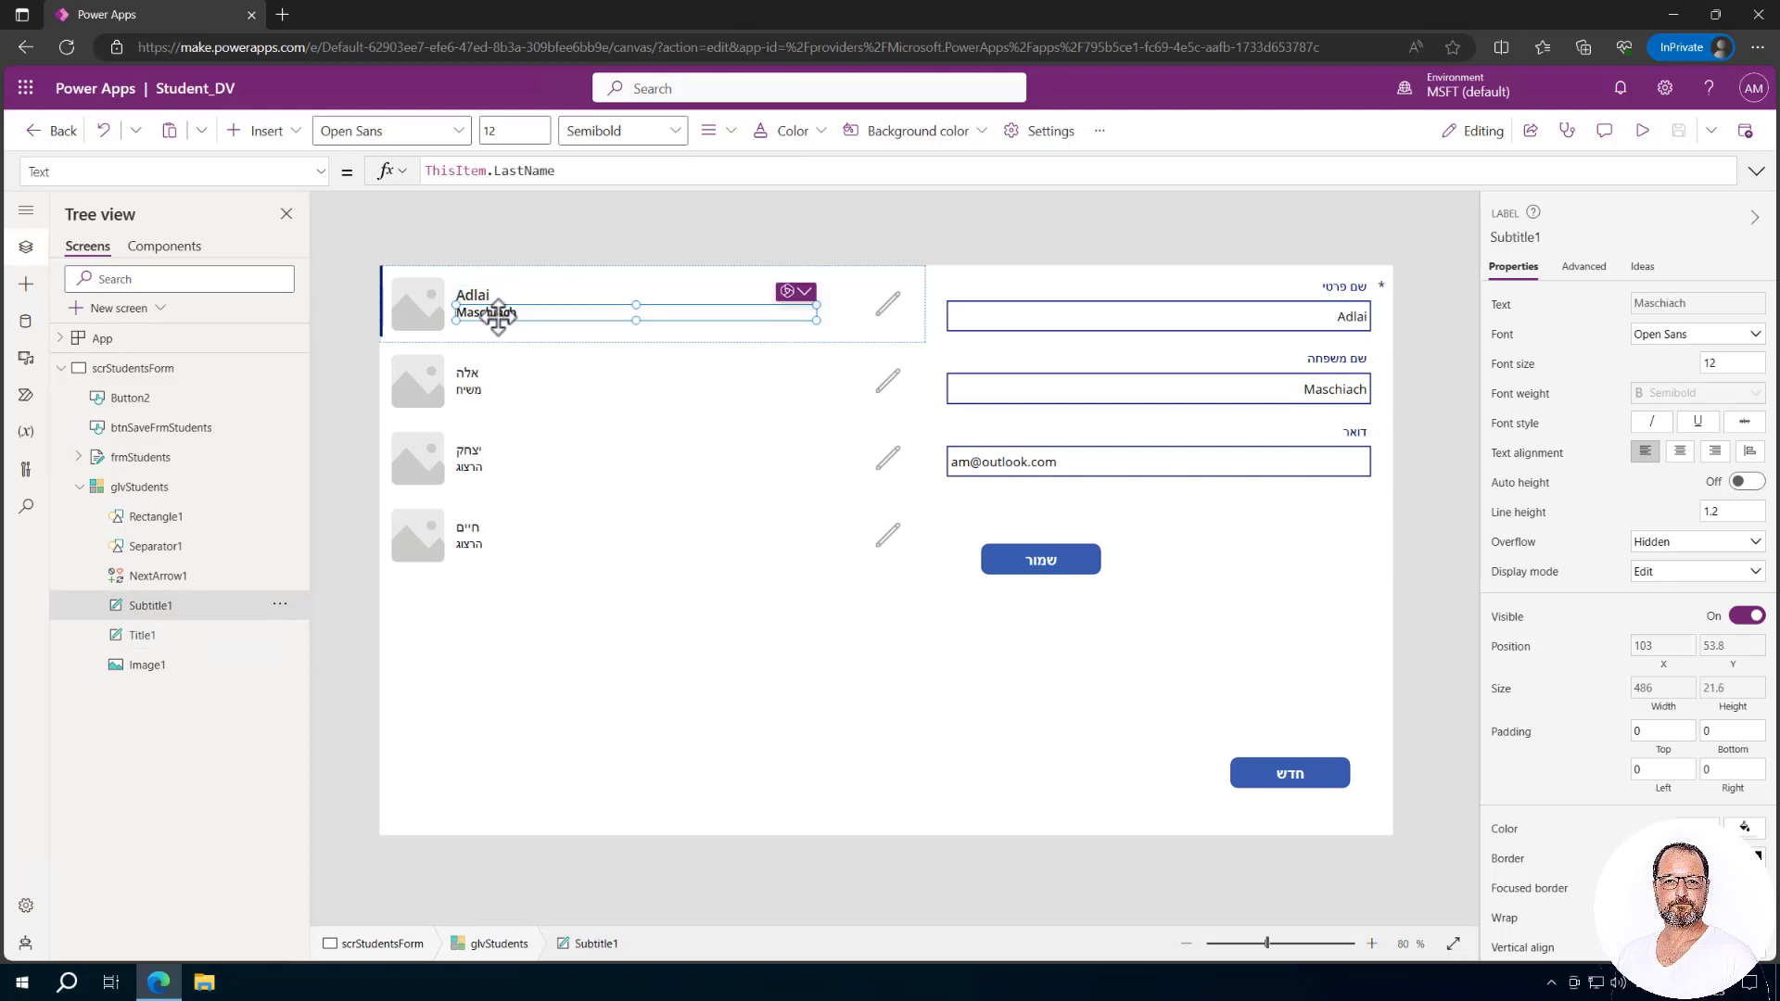
click(1660, 688)
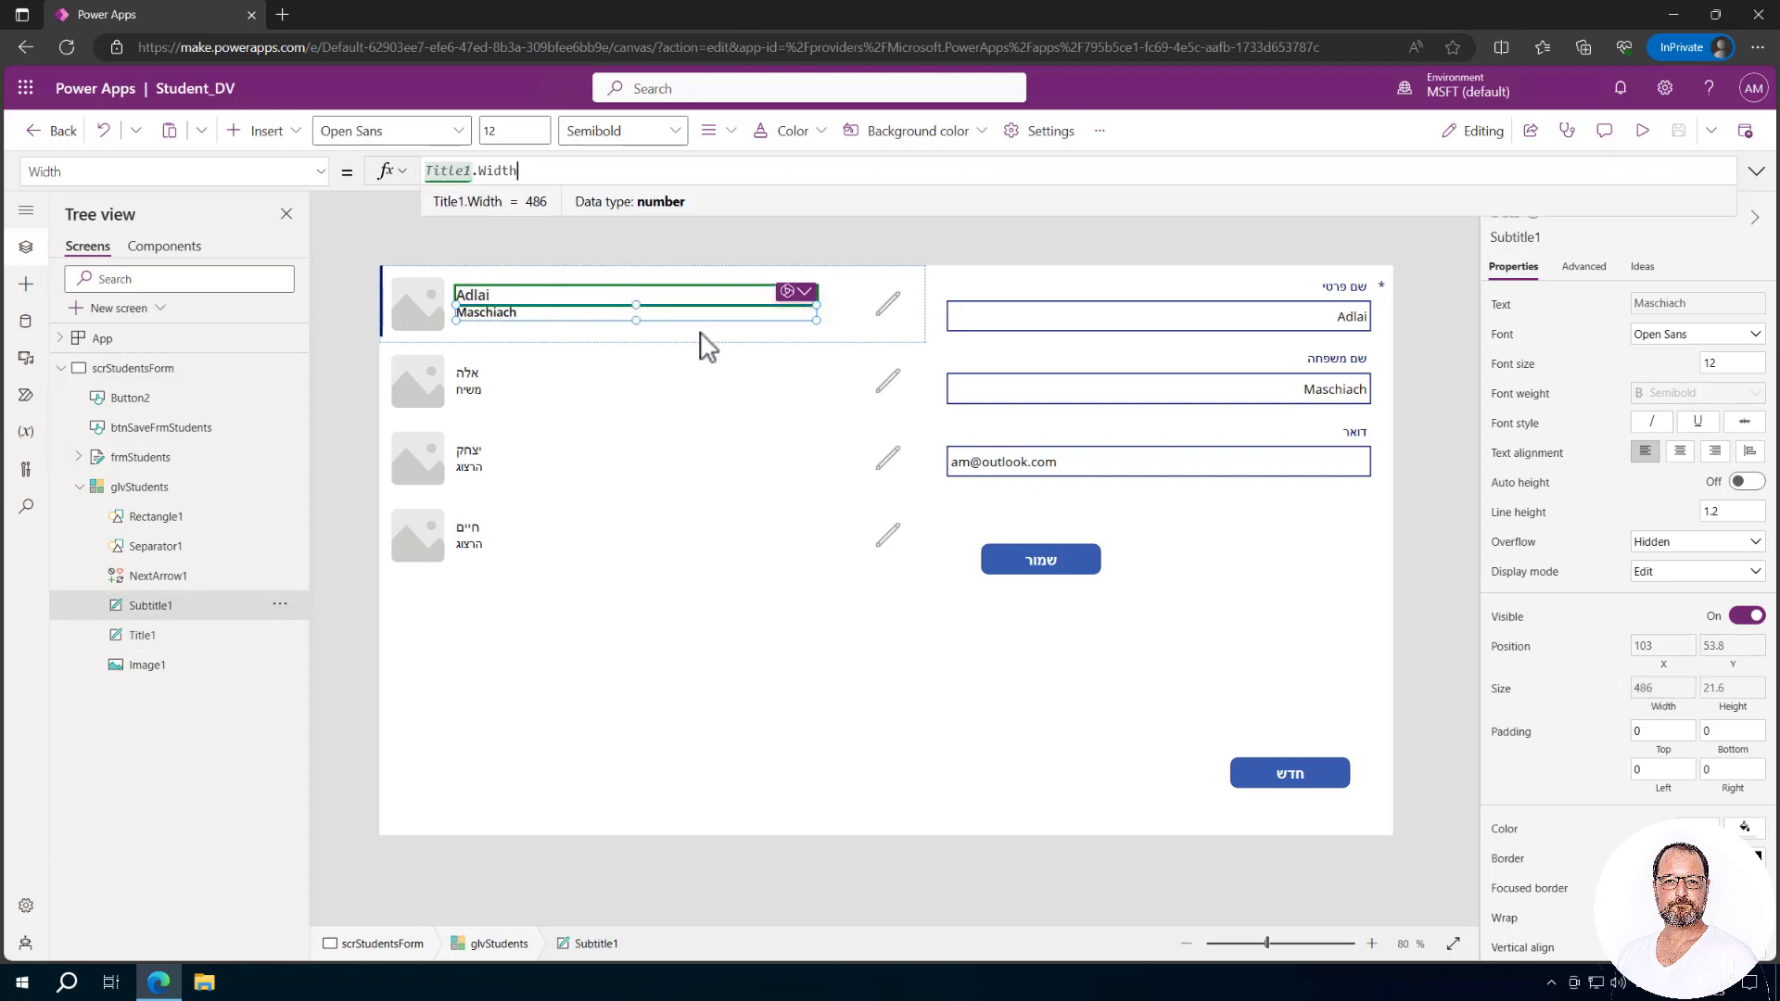
click(500, 297)
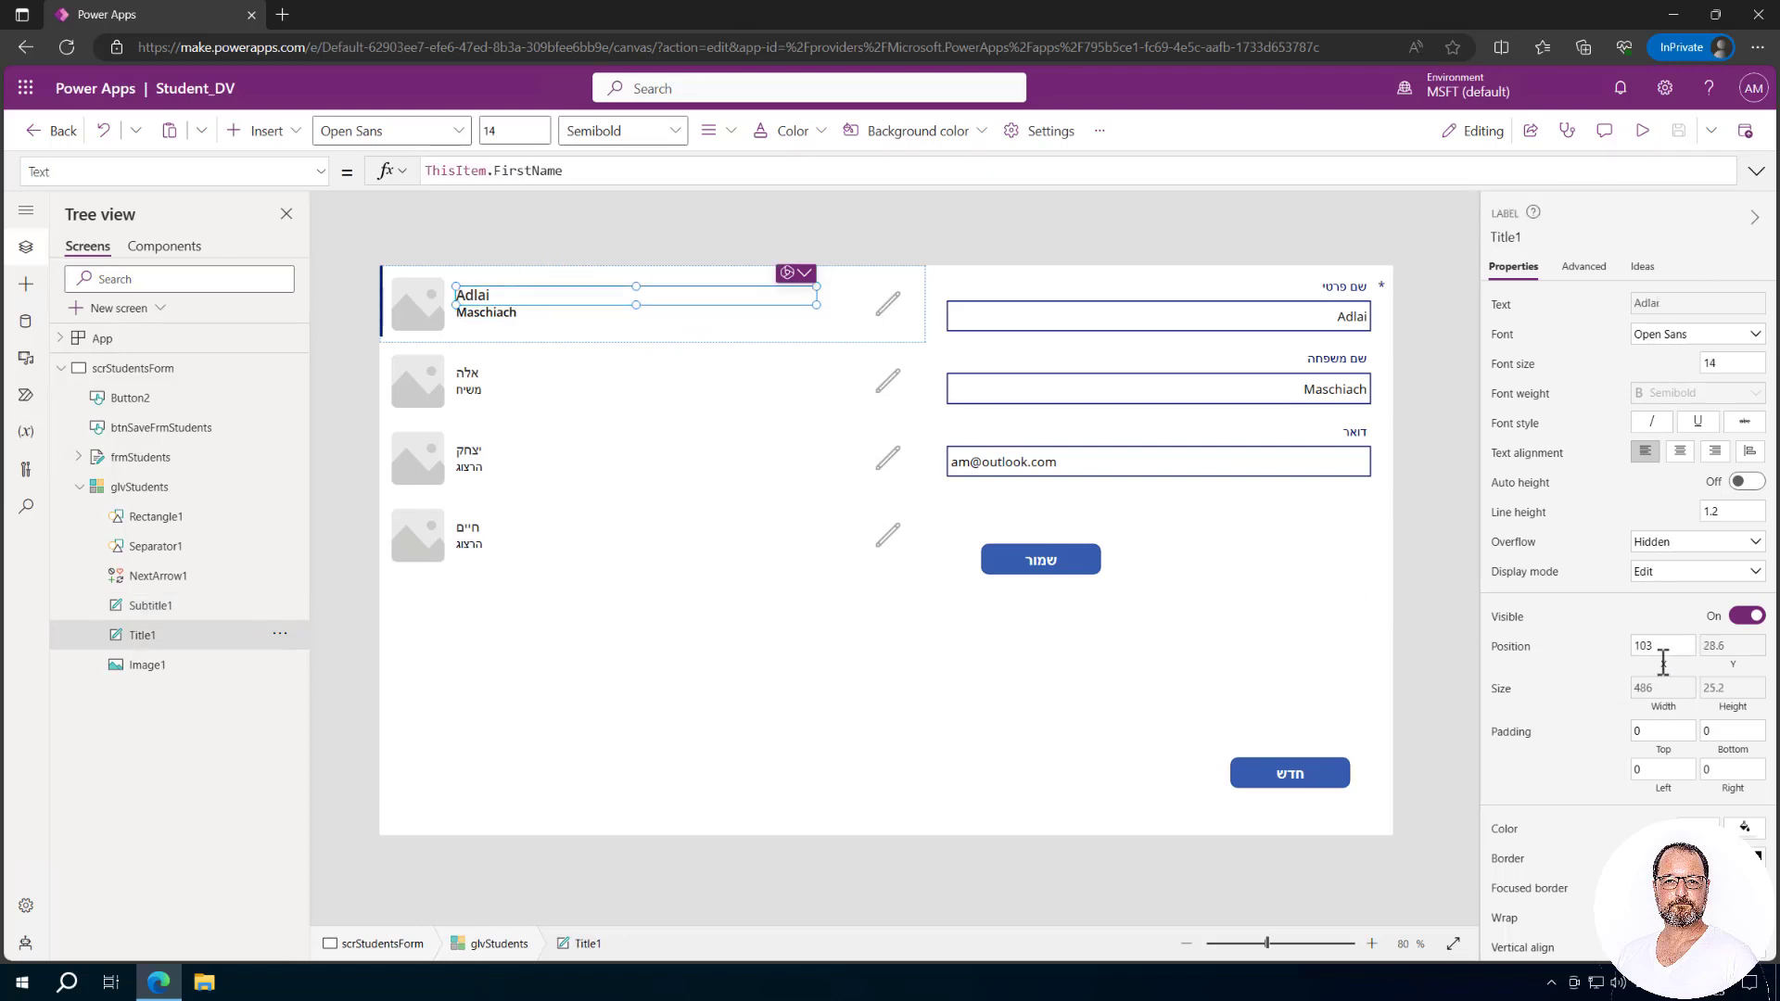
click(1664, 690)
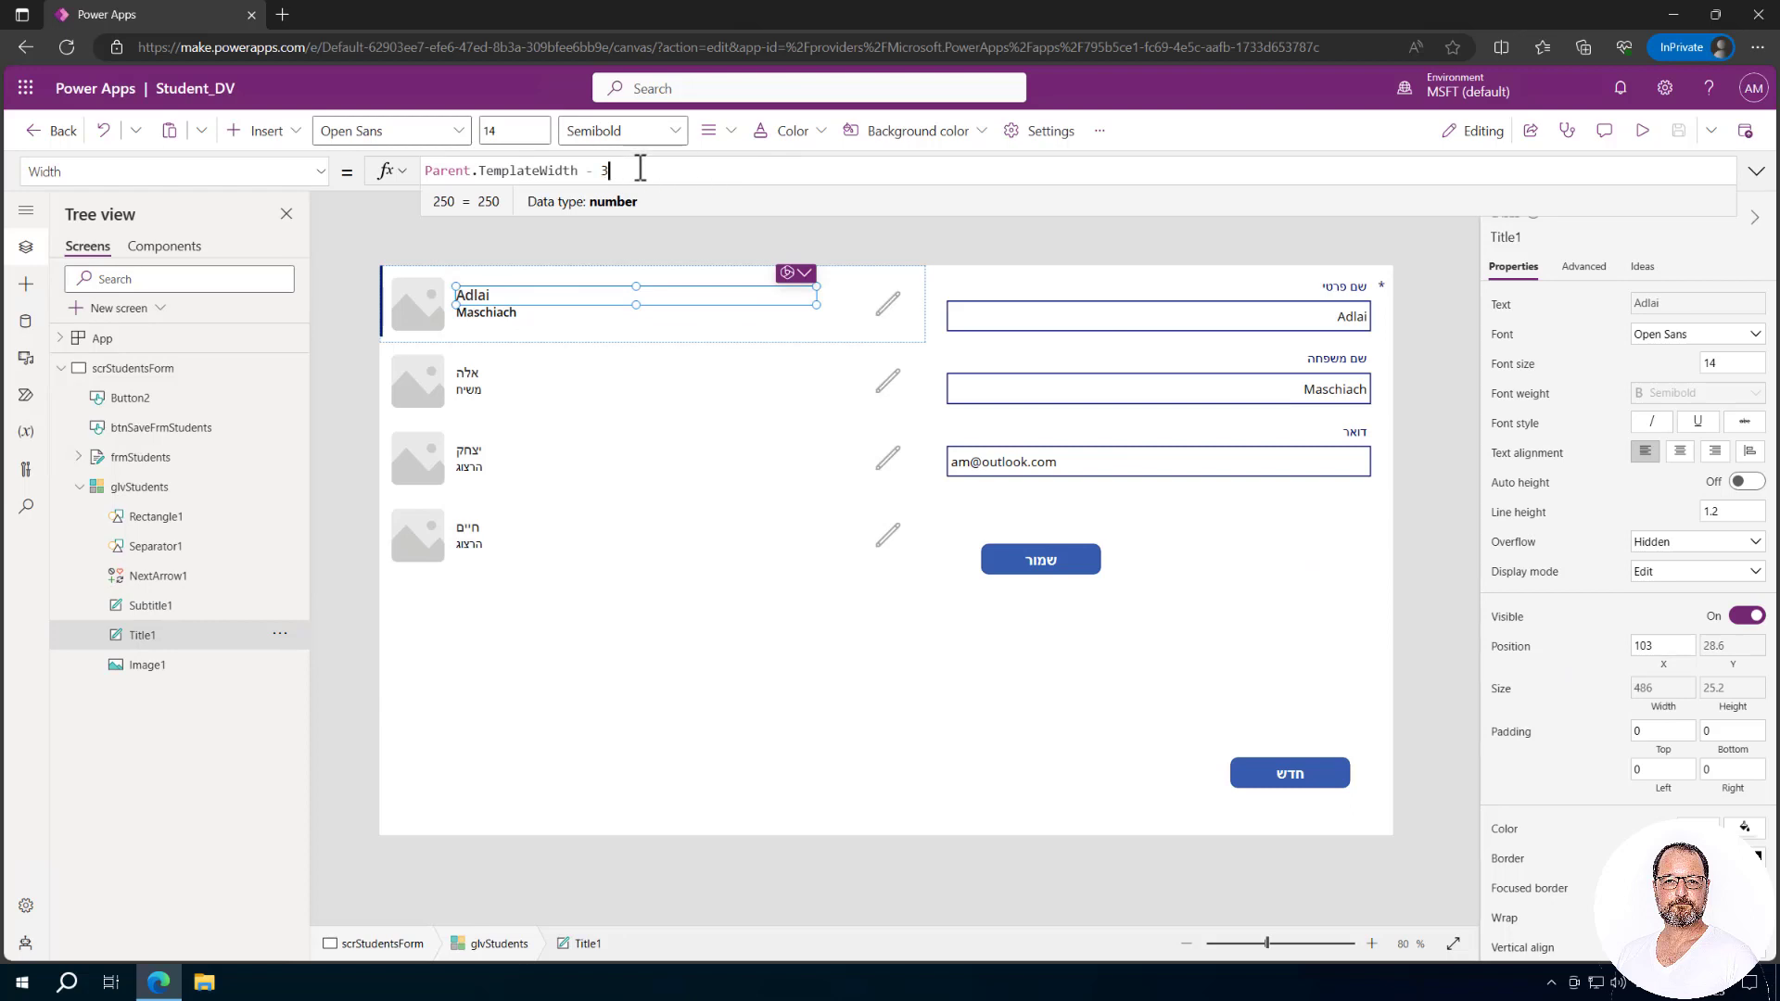
text(00)
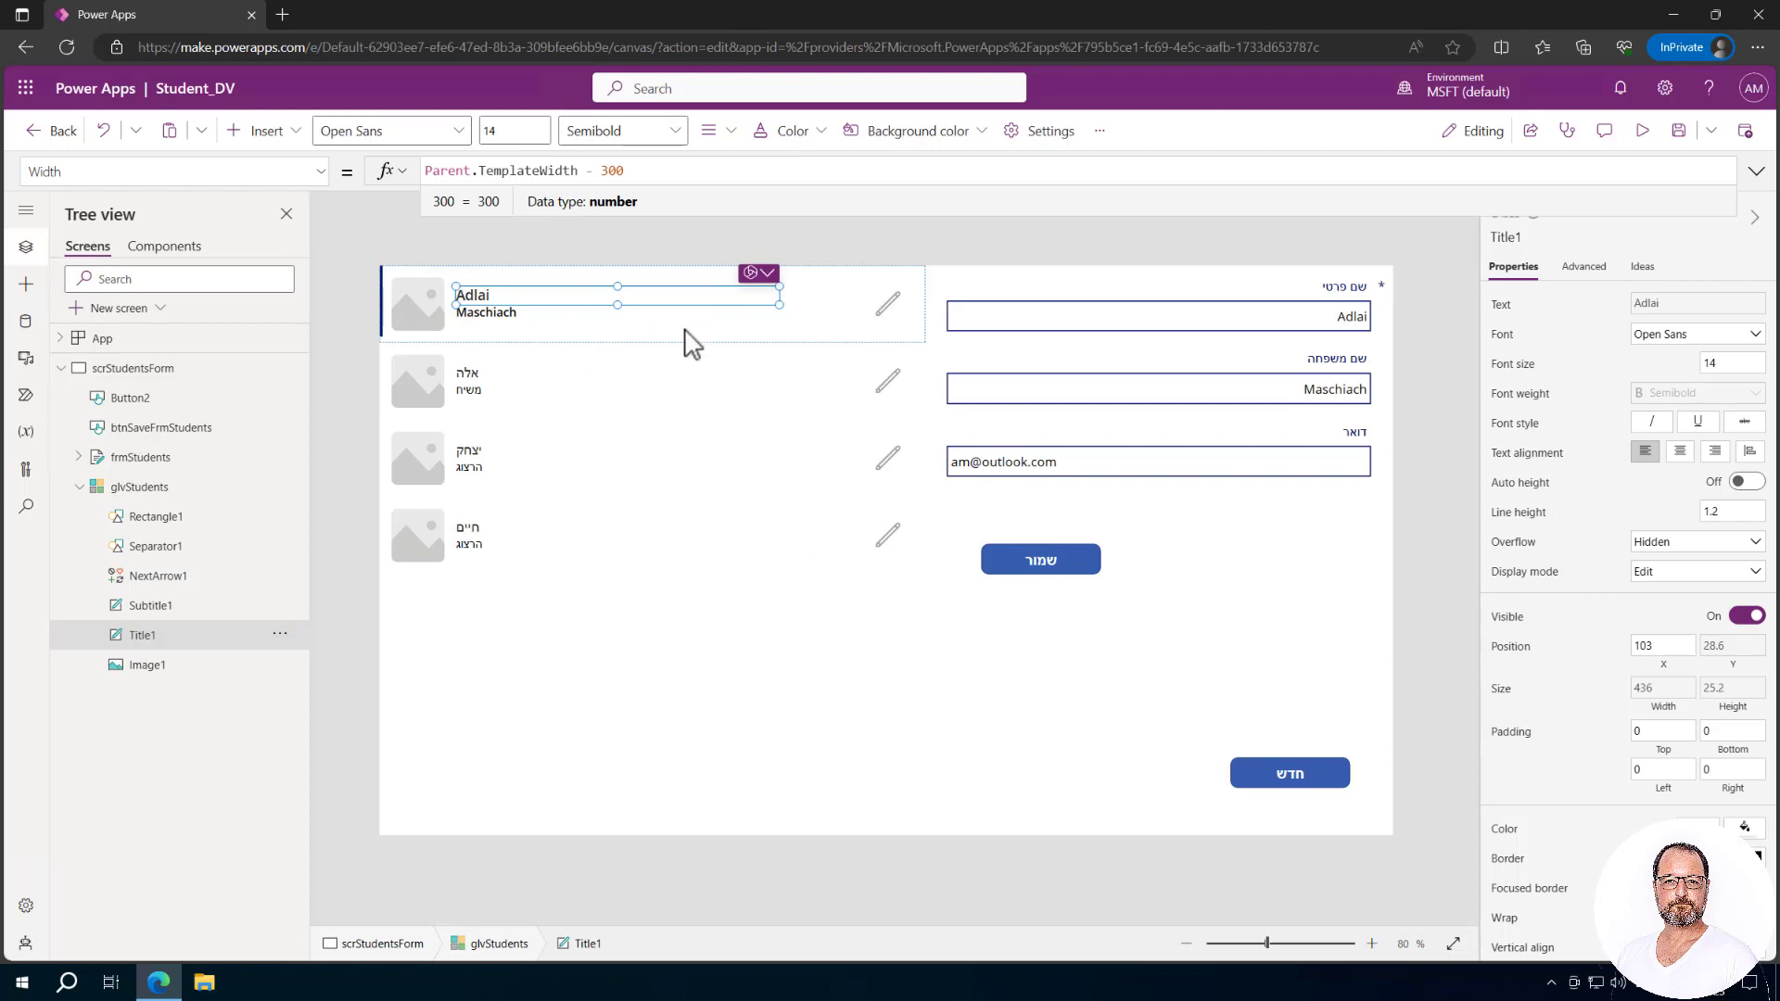
Insert a Trash icon into the glvStudents gallery template and place it just before the pencil icon, at about X 583, Y 16.
click(820, 341)
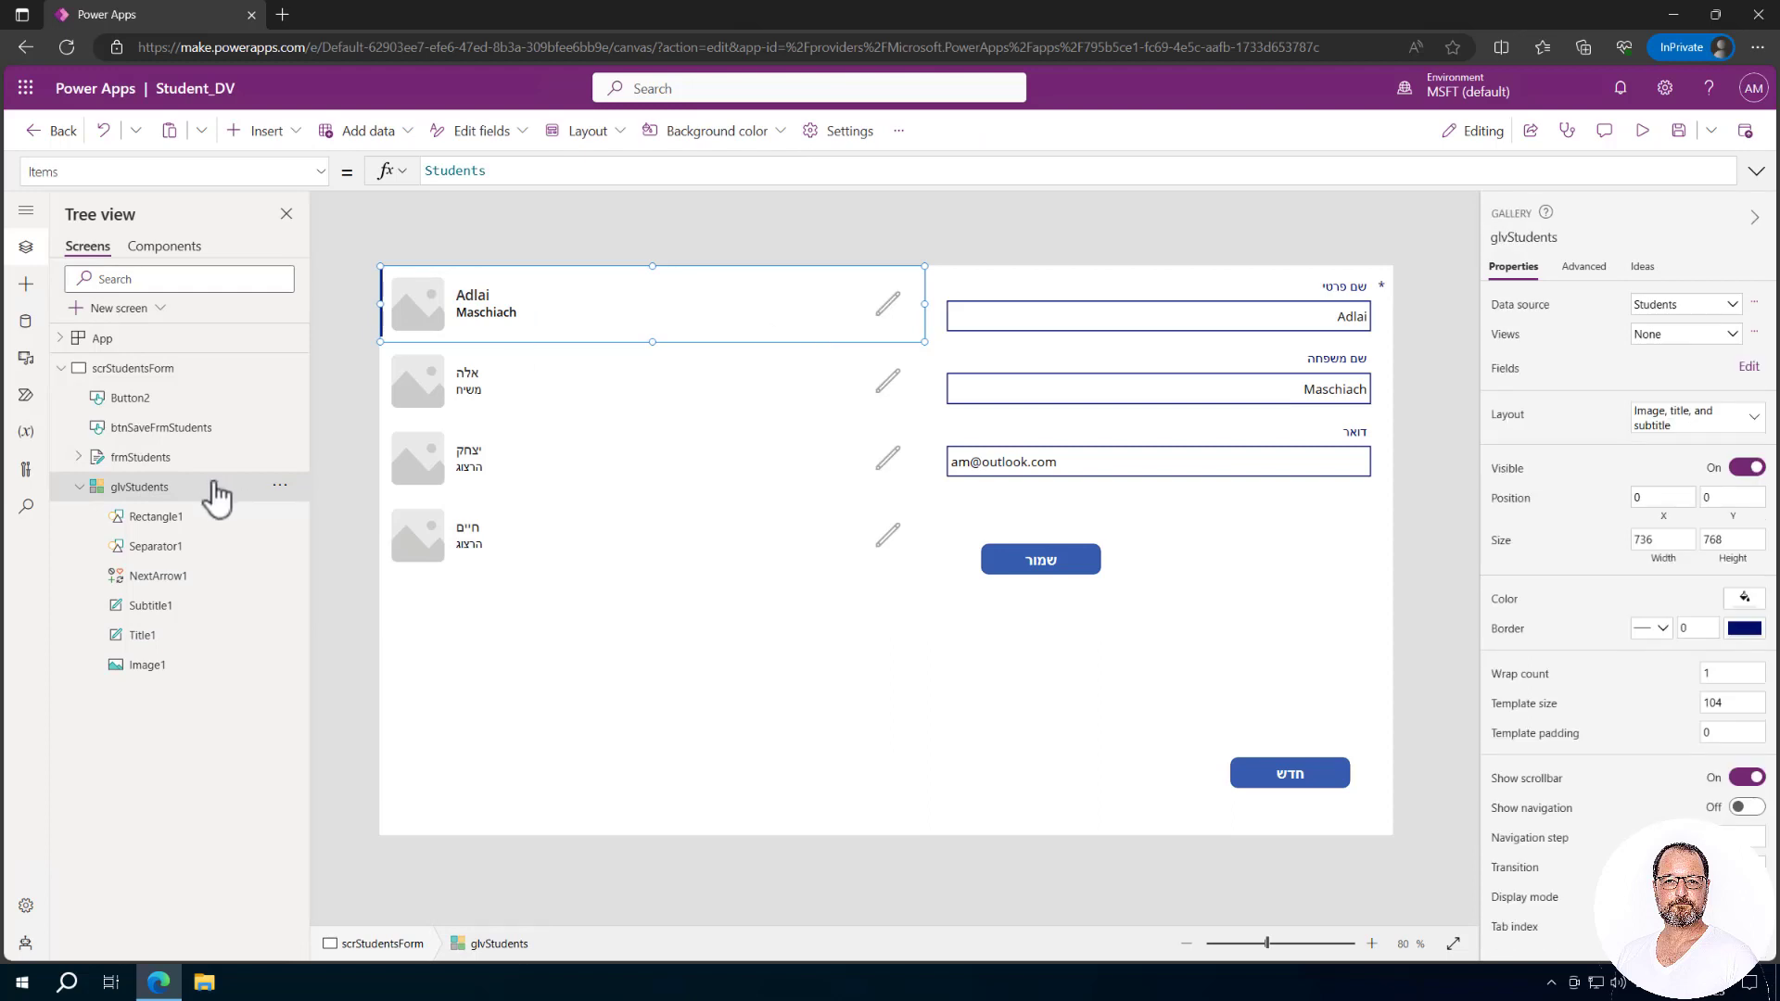
click(22, 282)
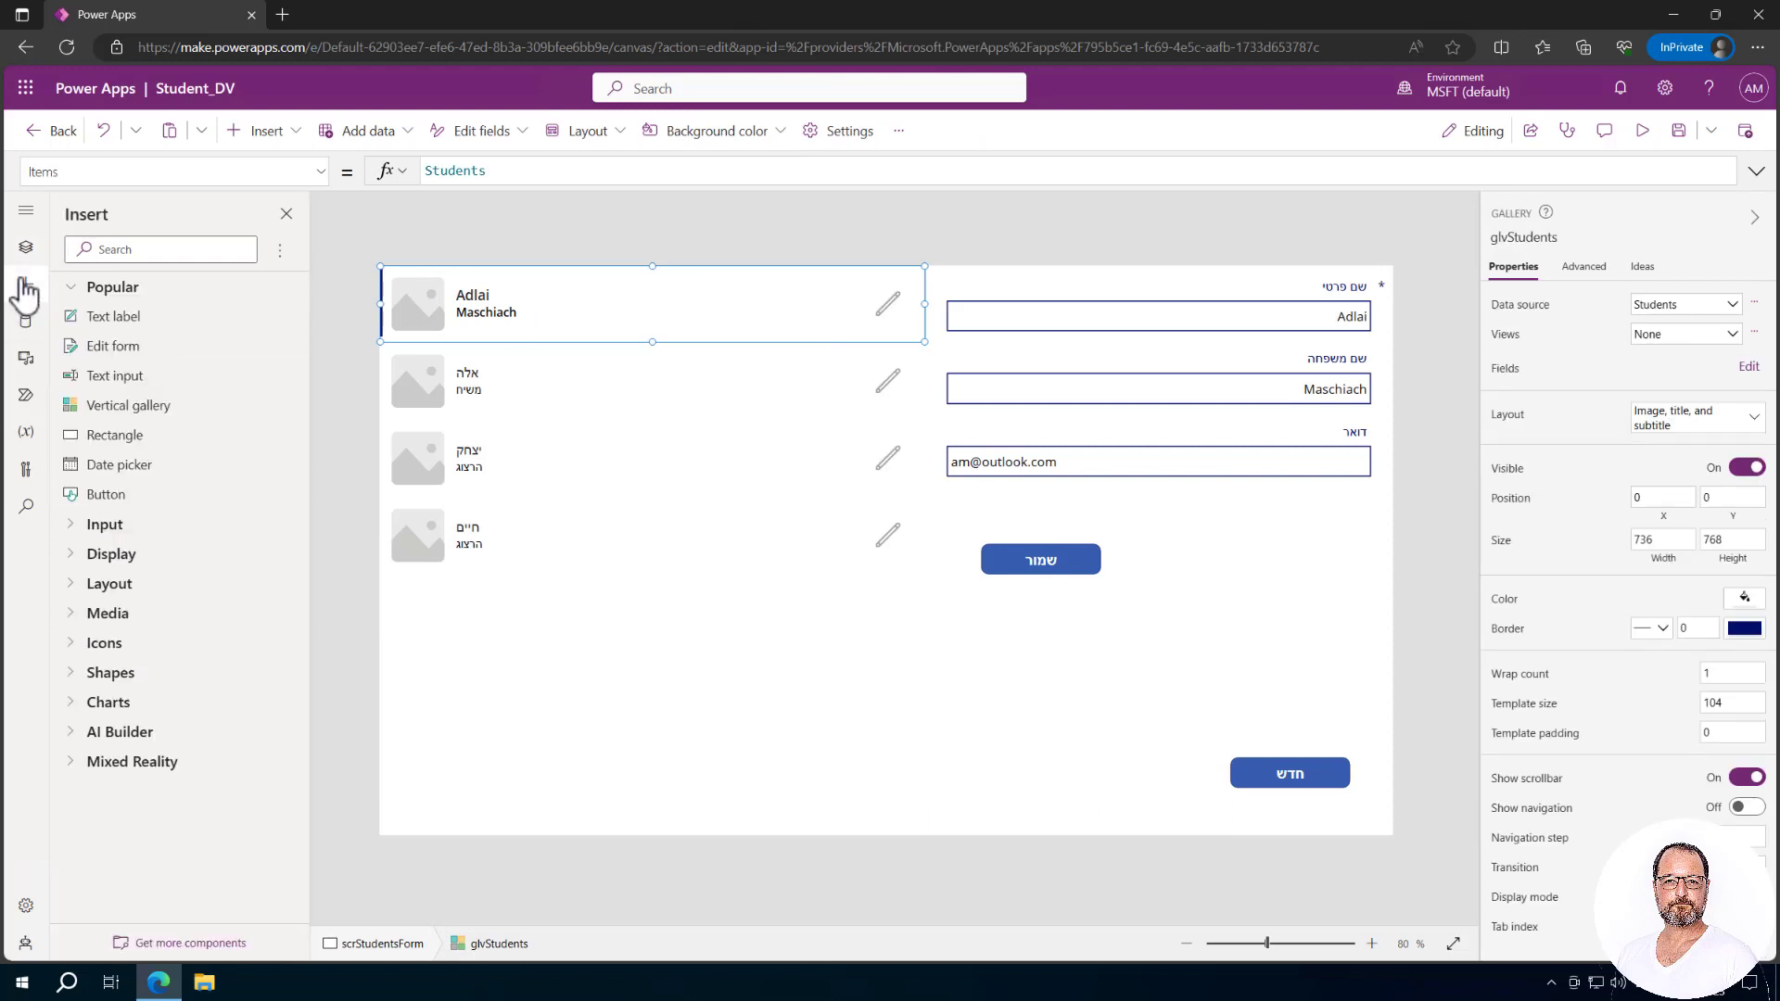
click(119, 250)
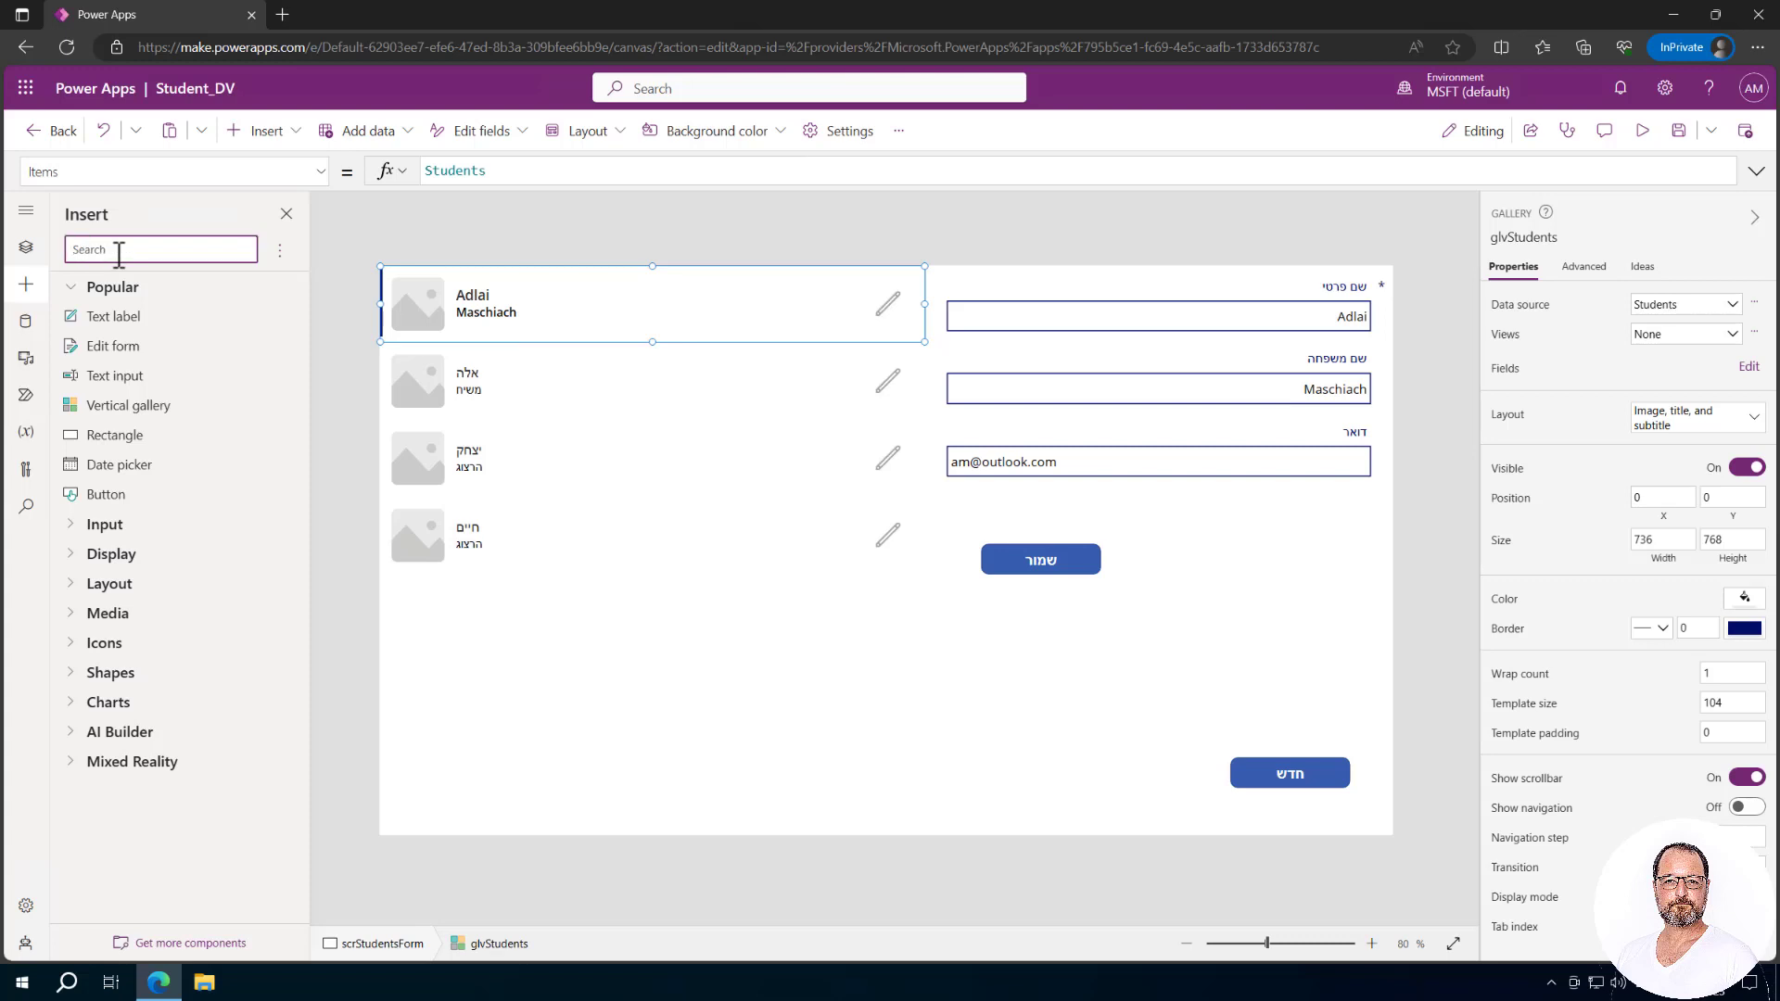
text(tra)
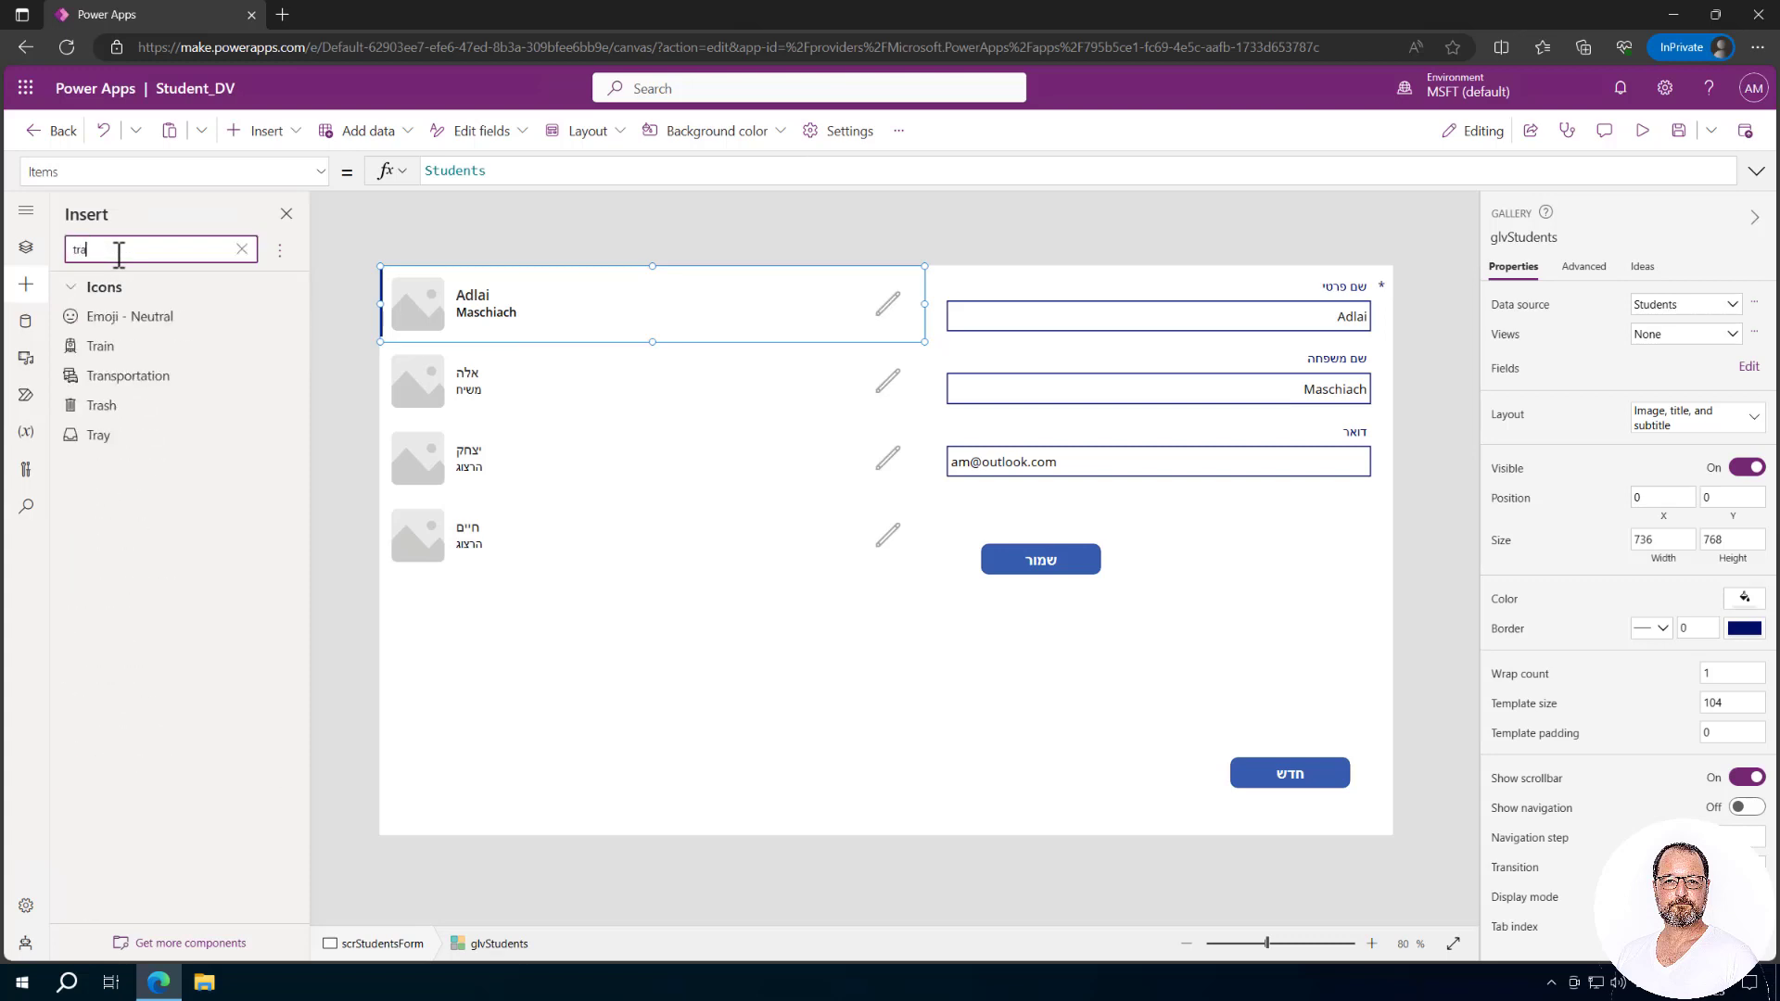
click(100, 407)
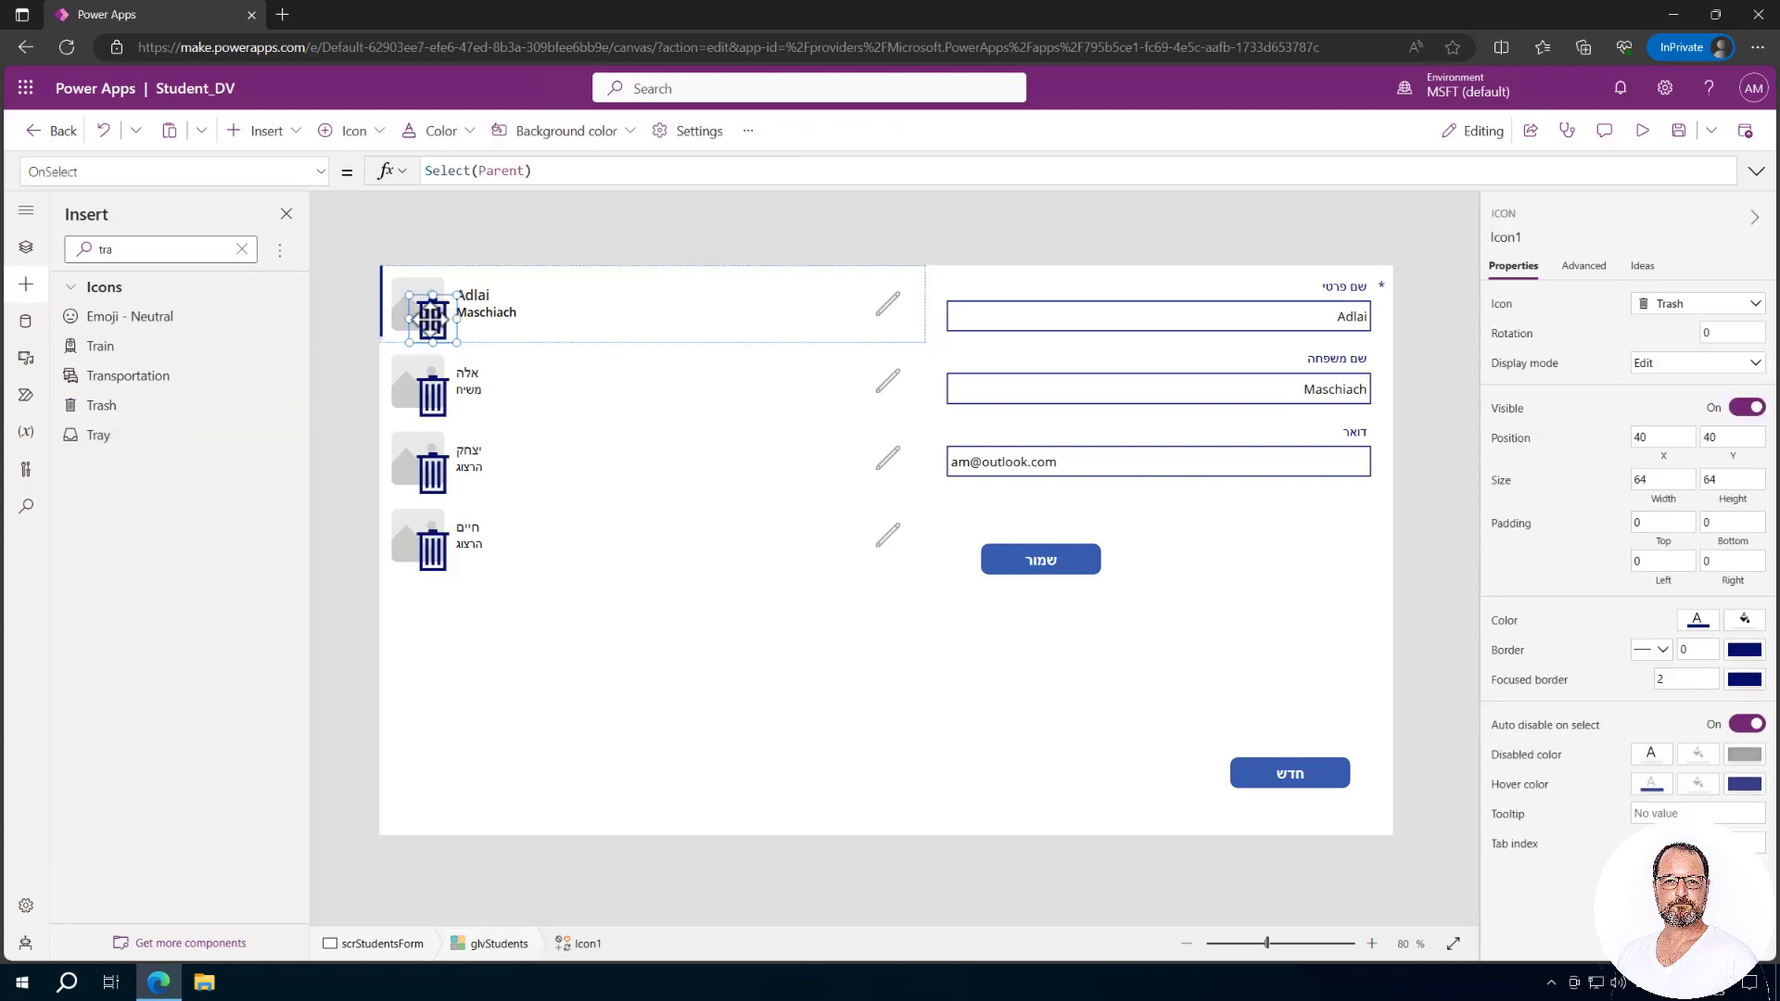
drag(433, 314, 835, 301)
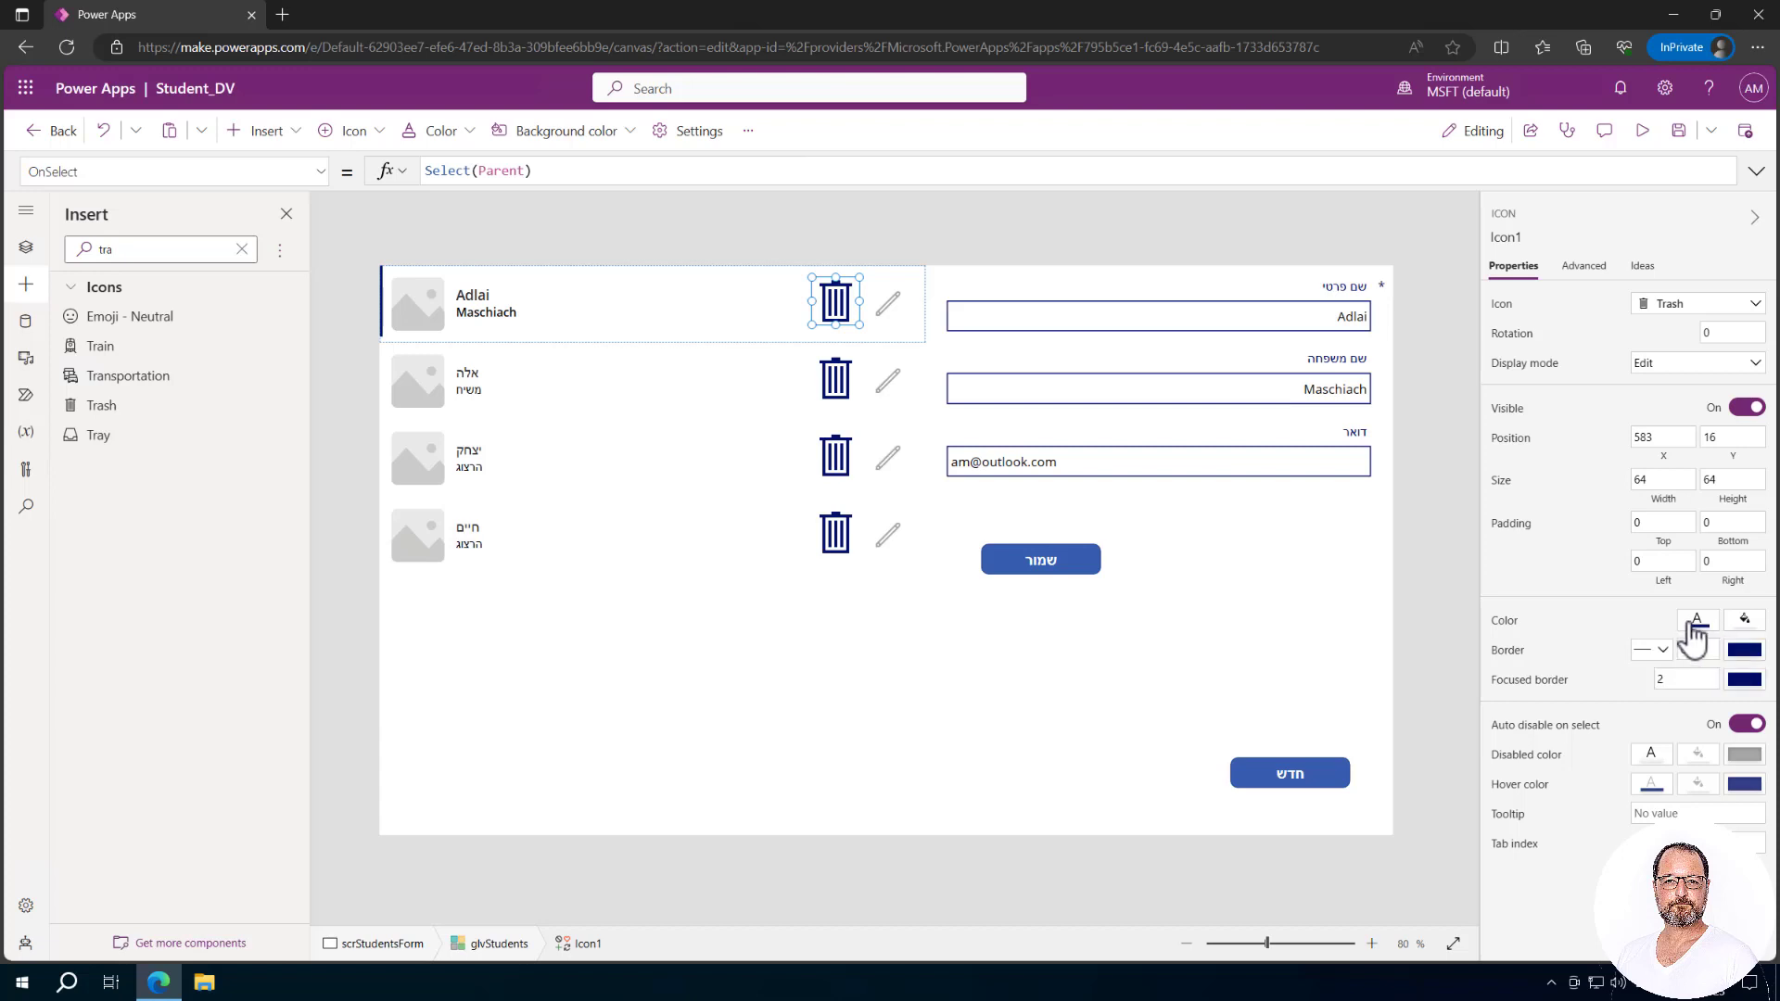
Color the trash icon medium grey and shrink it to about 50 wide by 63 high.
click(1696, 621)
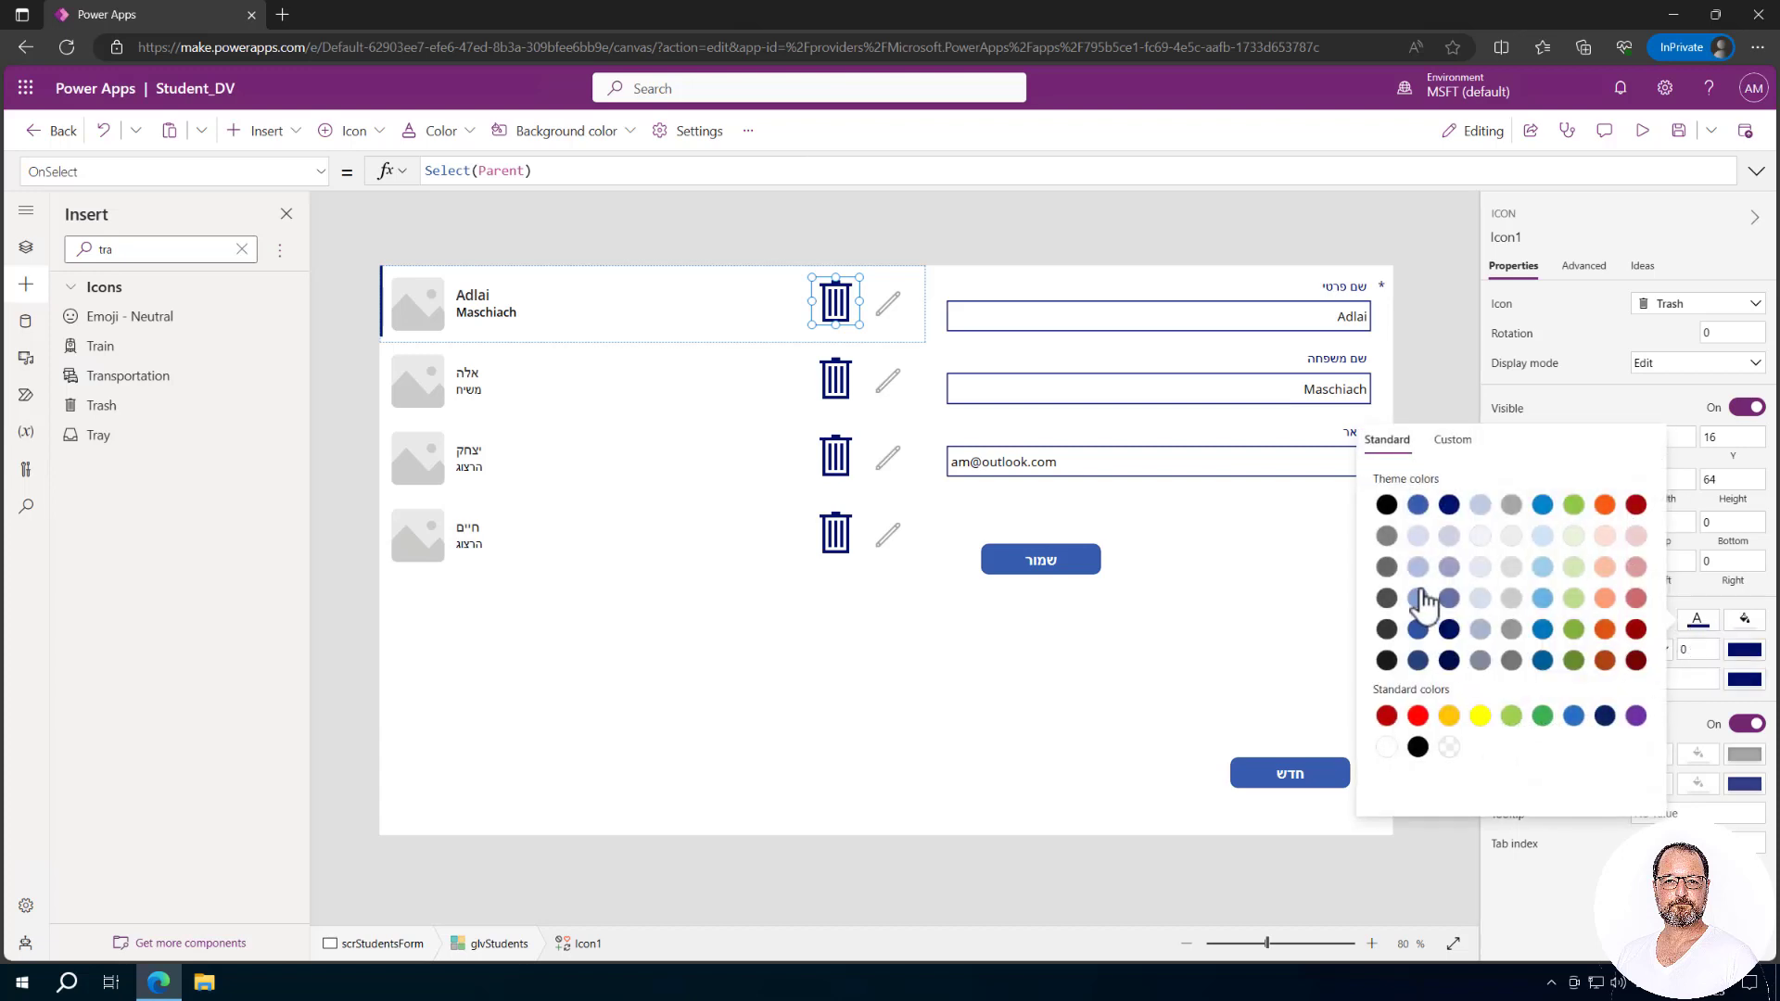
click(1512, 571)
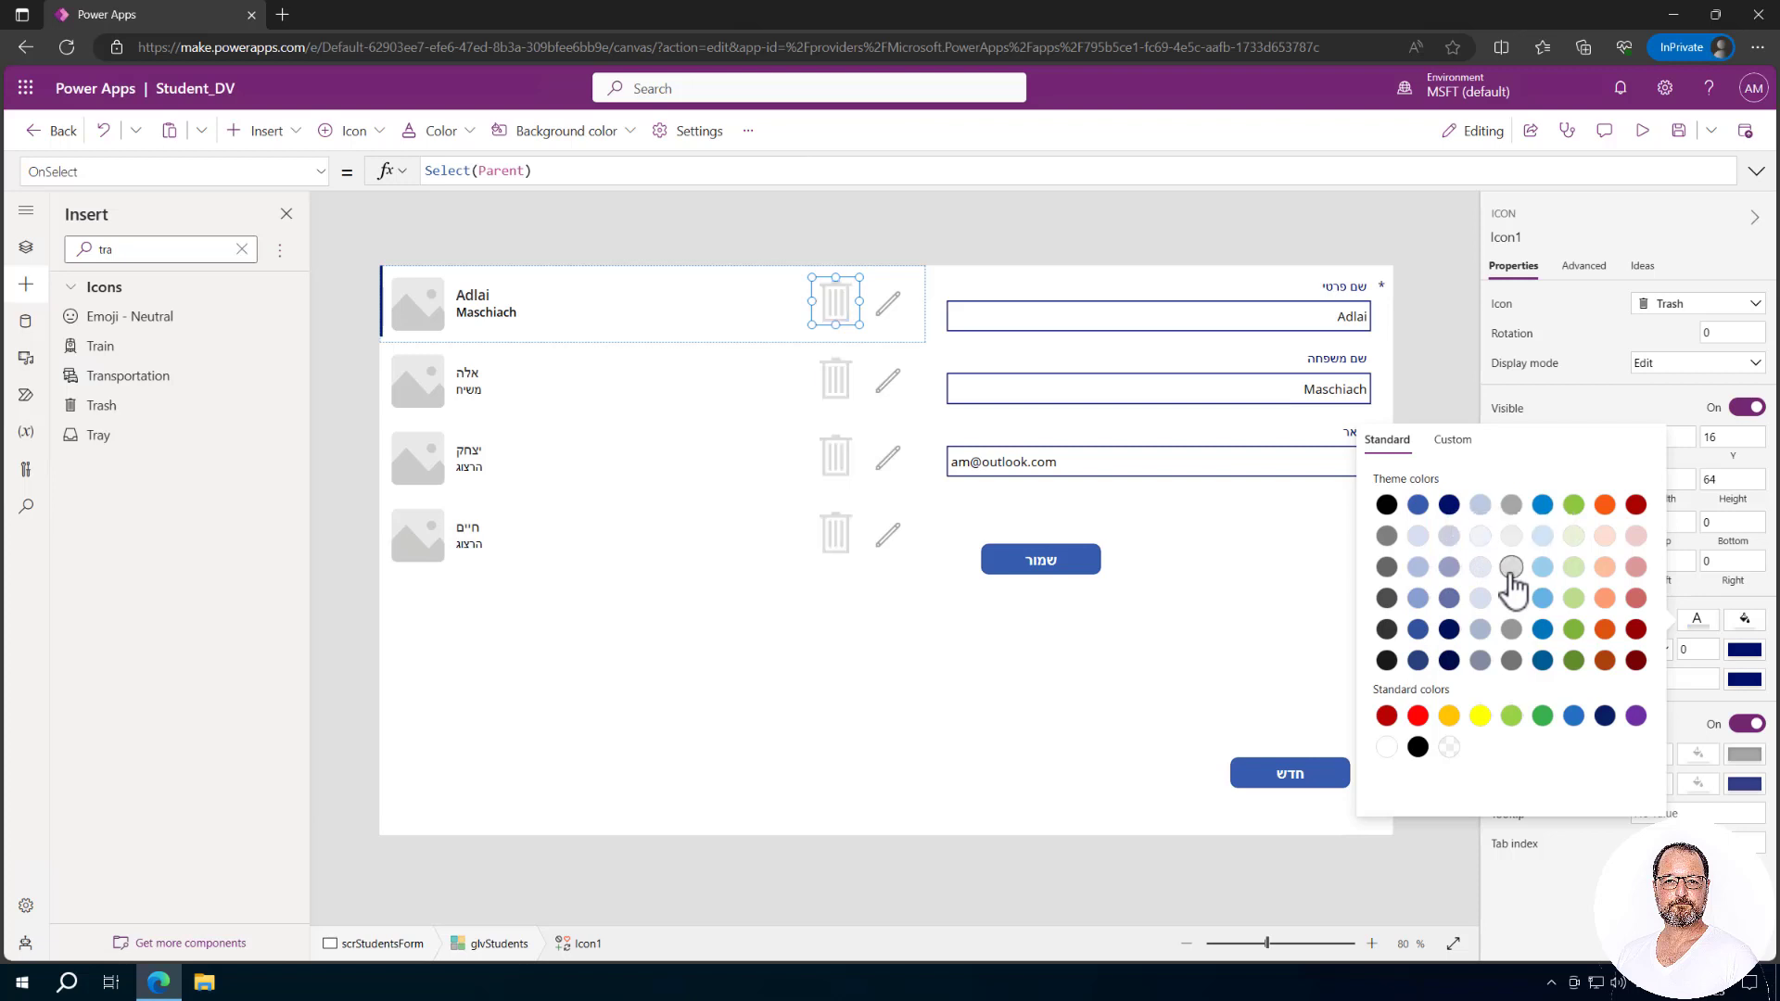
click(1511, 631)
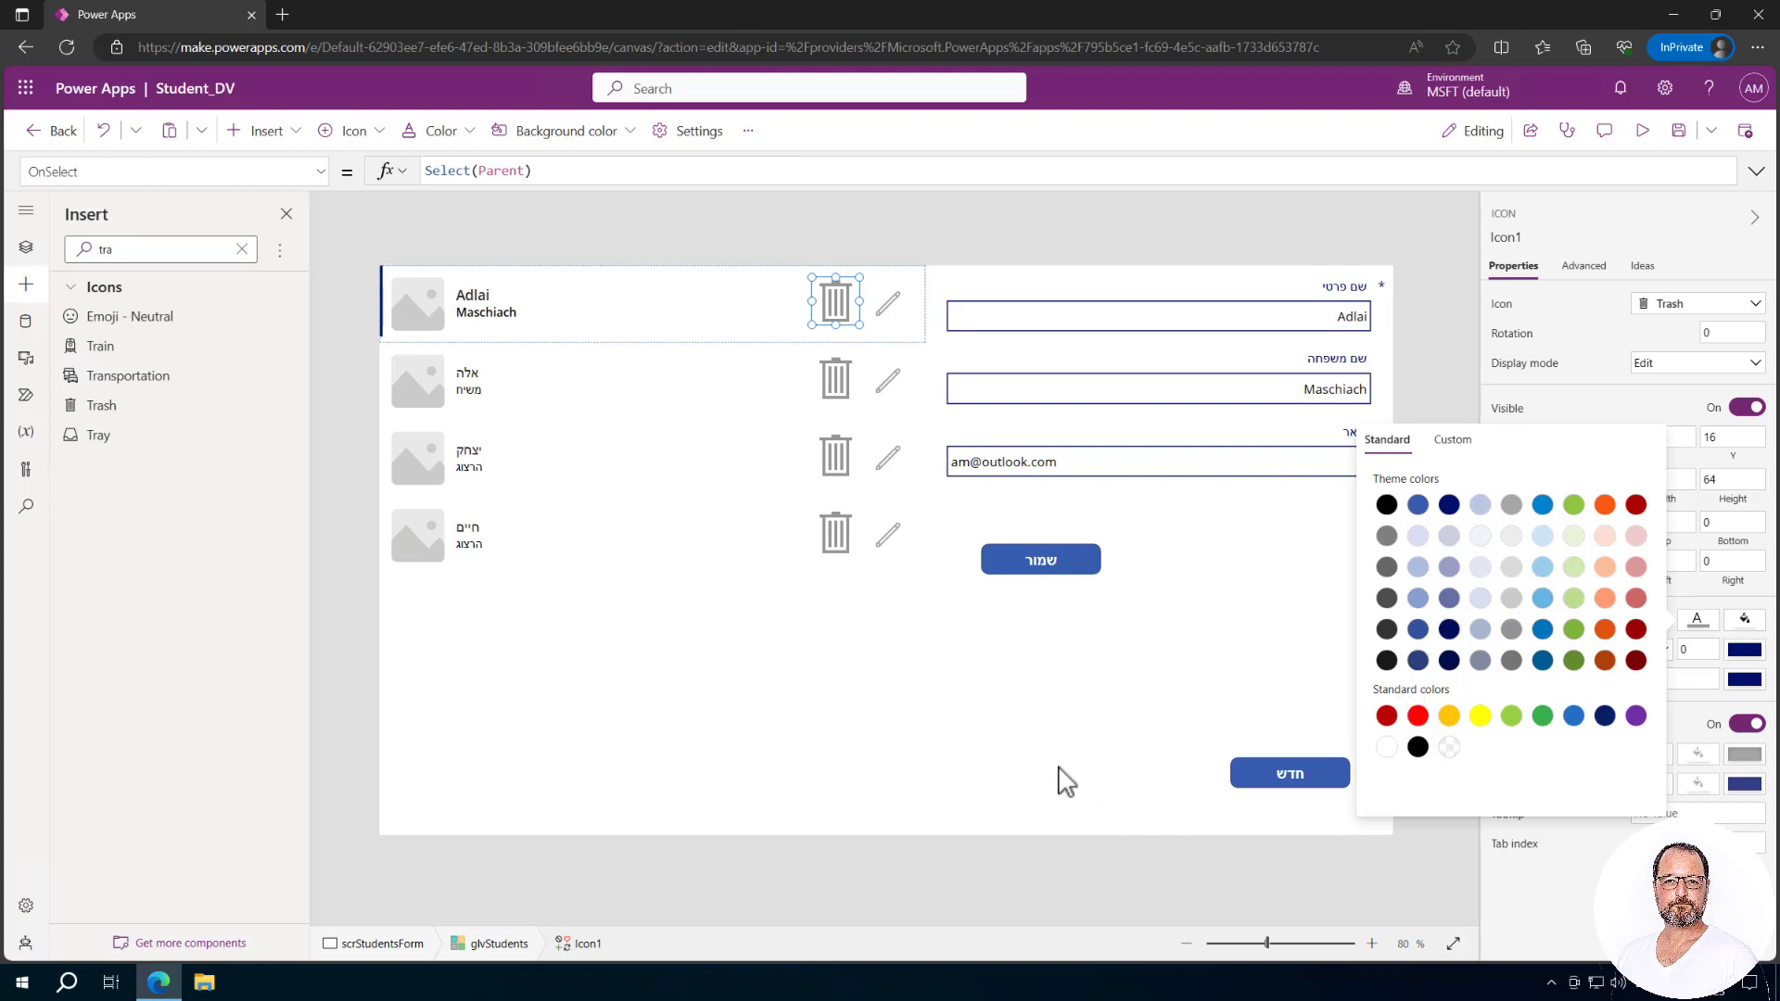
click(833, 554)
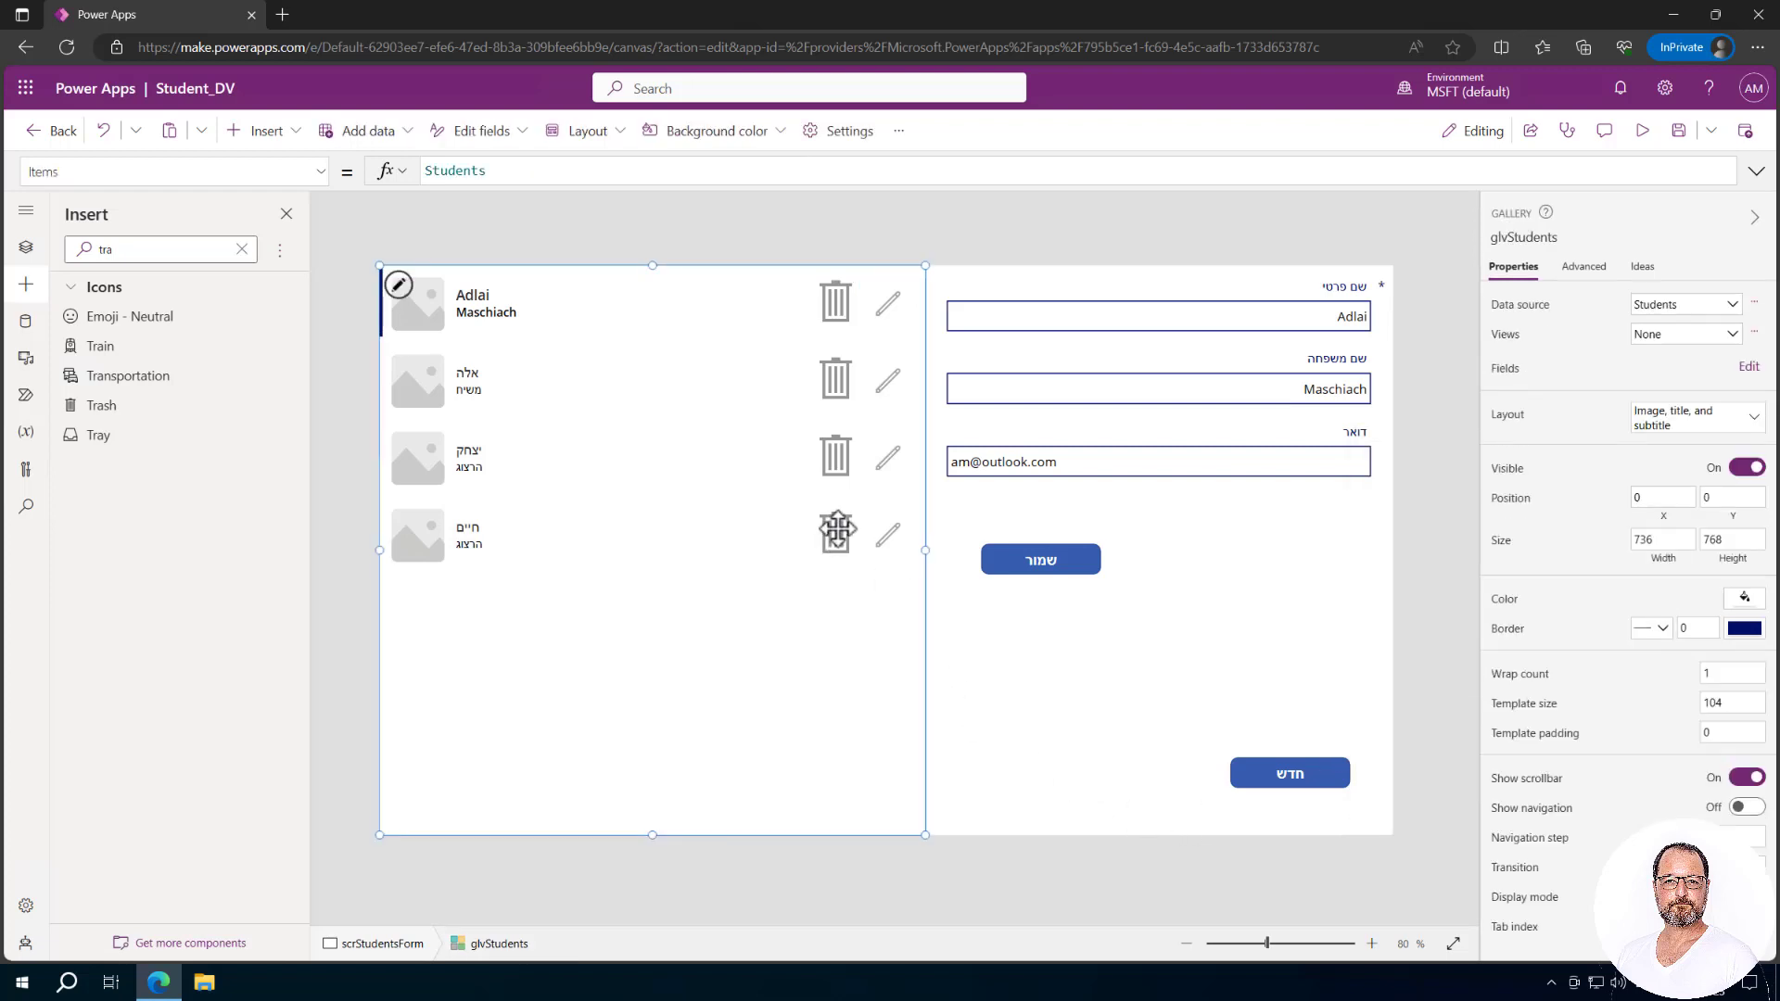
click(835, 304)
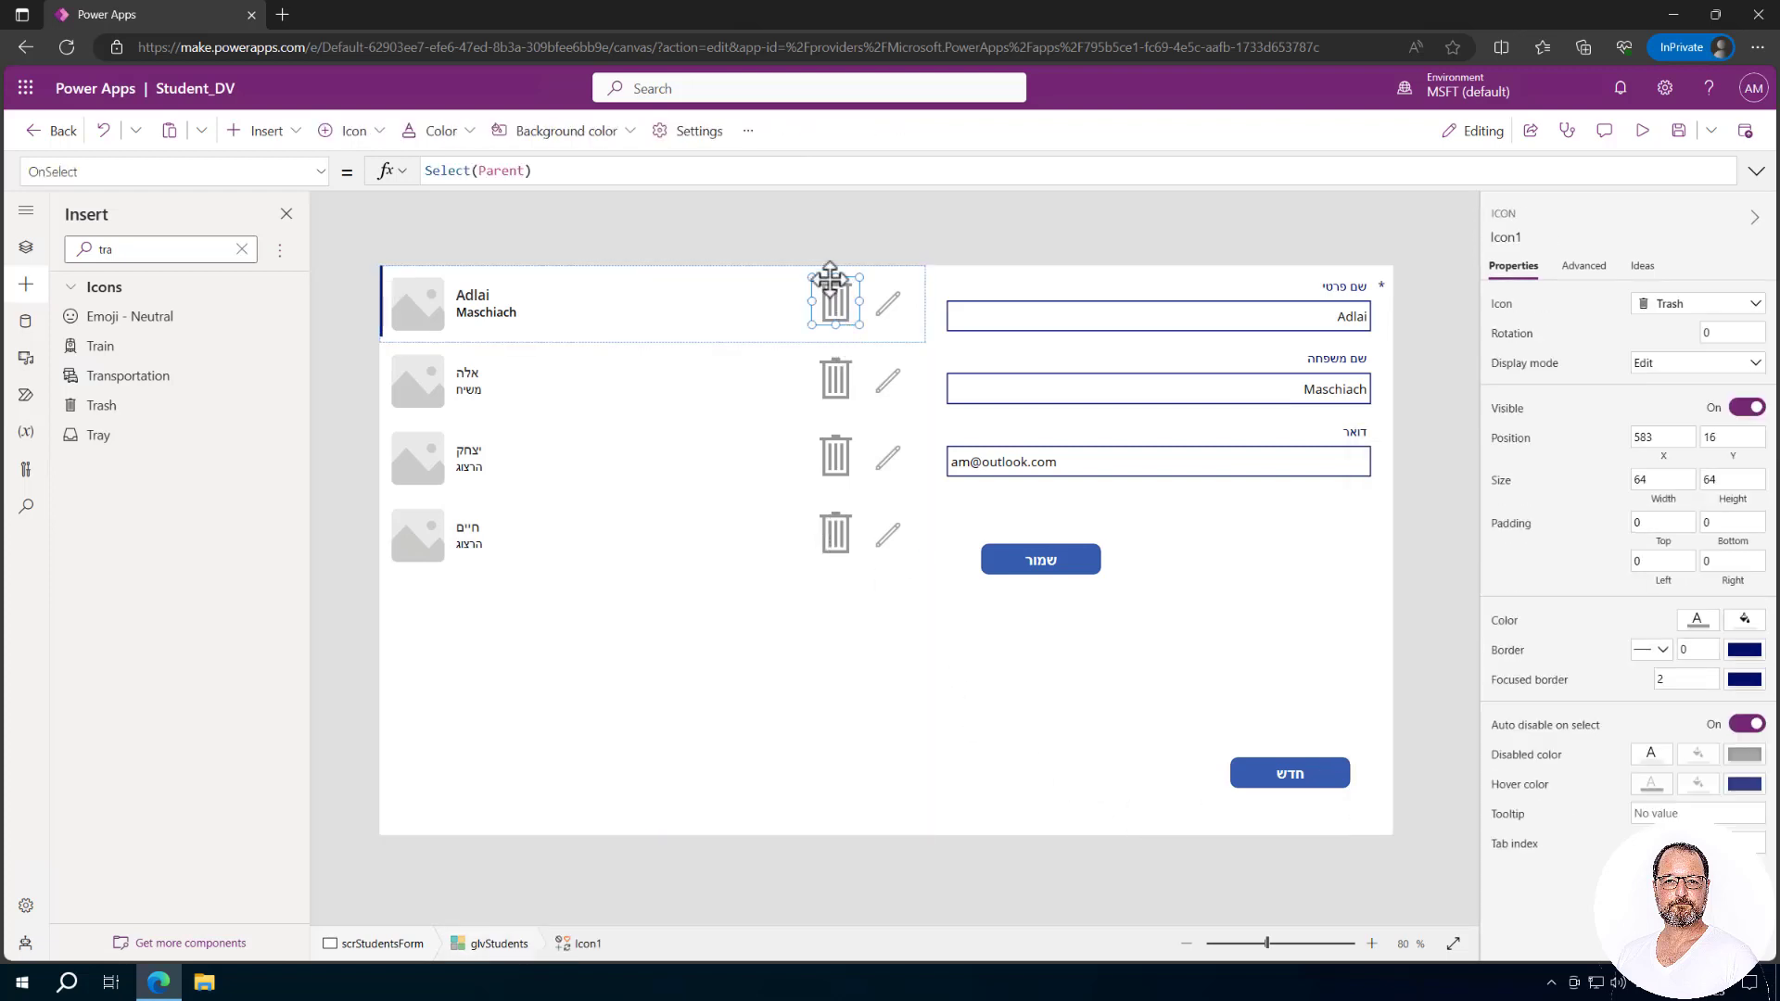
drag(803, 269, 814, 275)
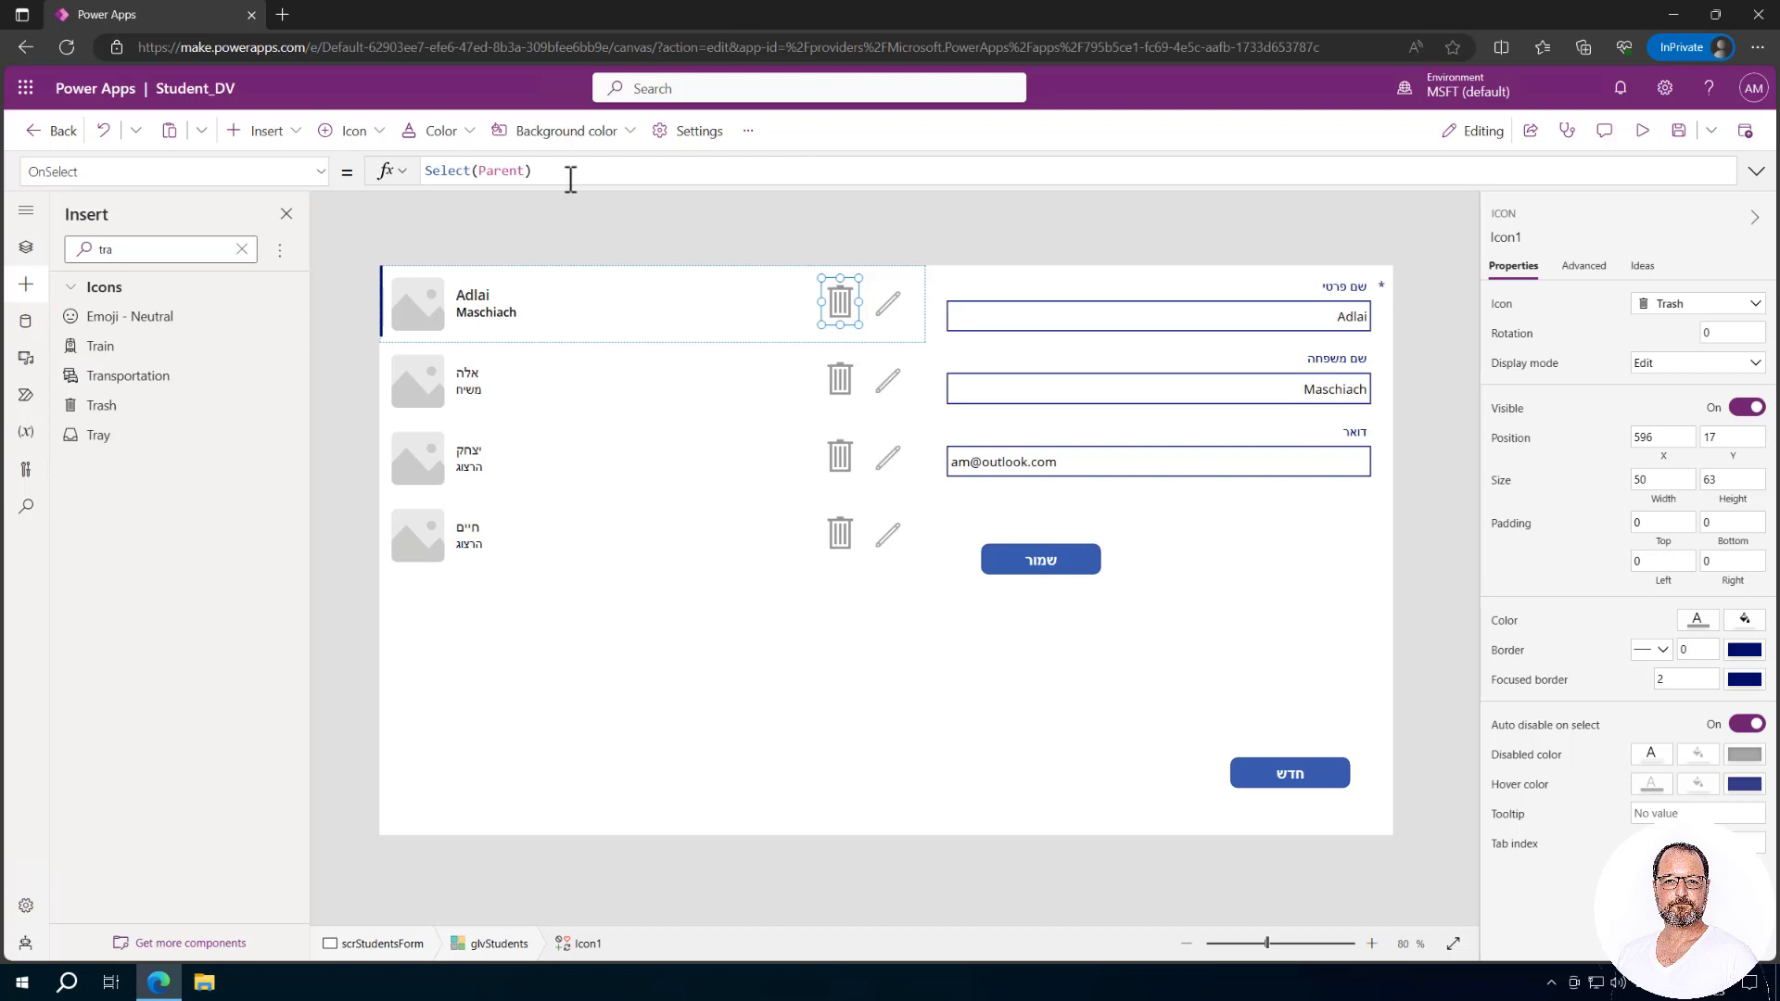
Replace the trash icon's OnSelect formula with Remove(Students,ThisItem);.
click(565, 185)
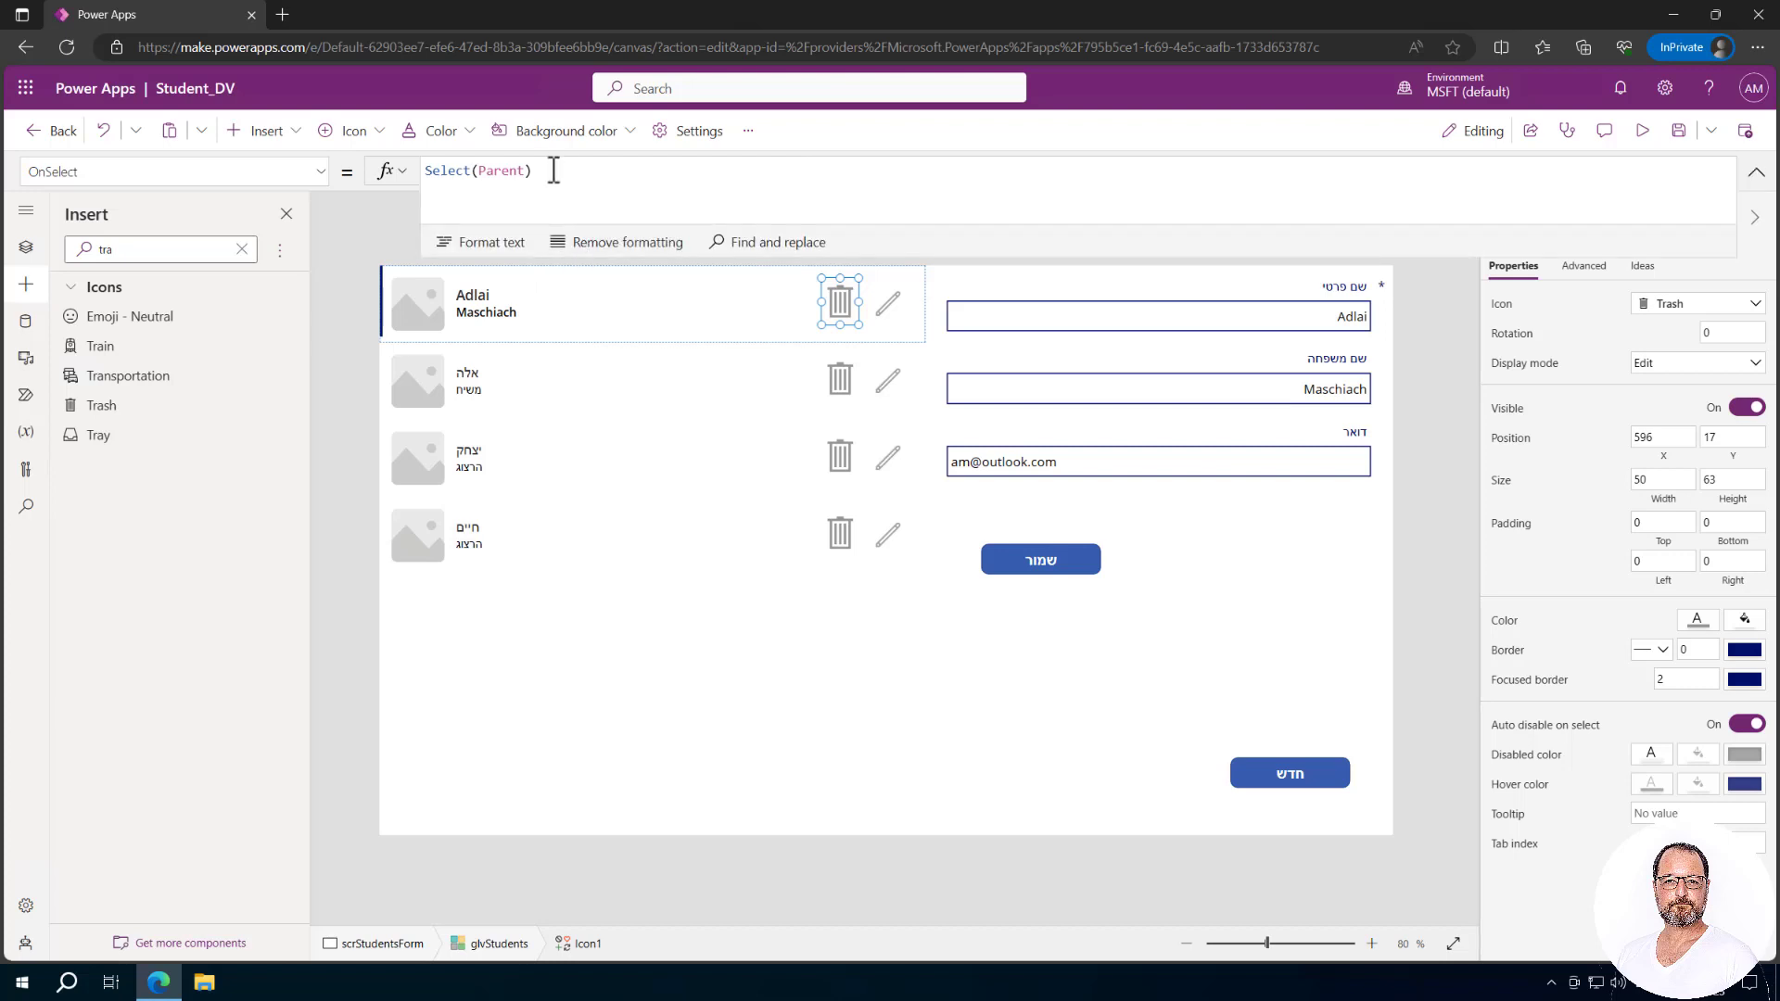
drag(552, 171, 386, 186)
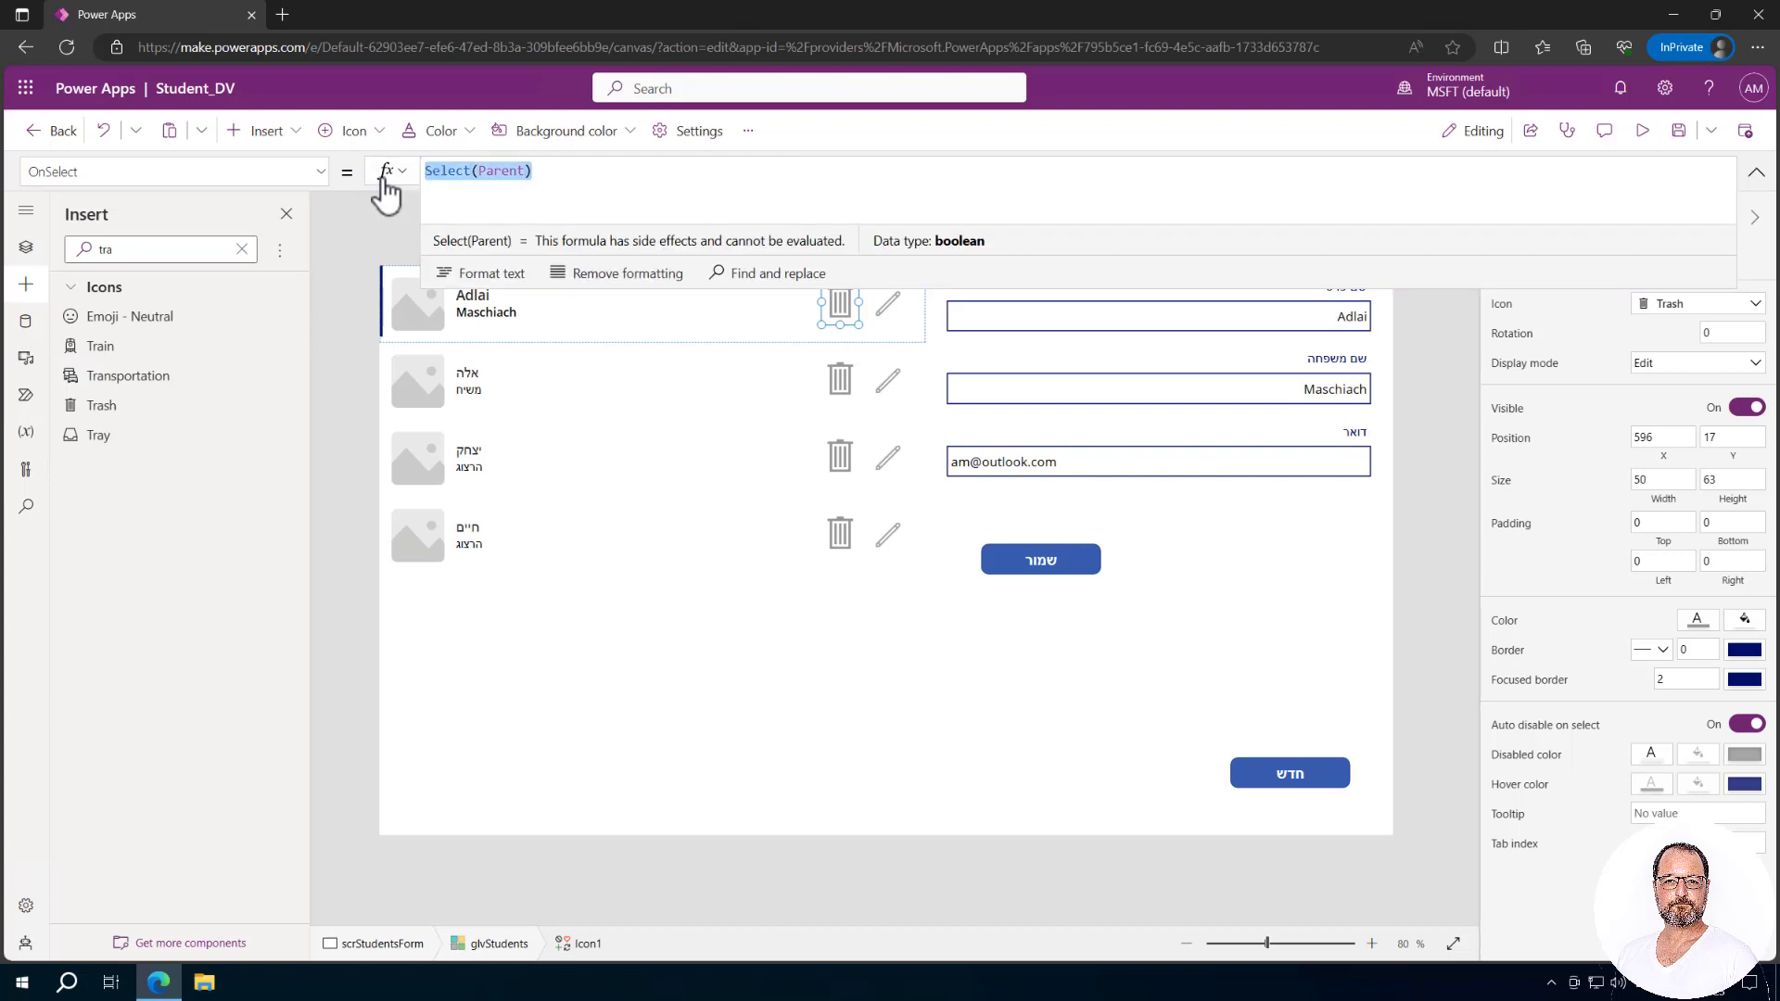
text(Remove)
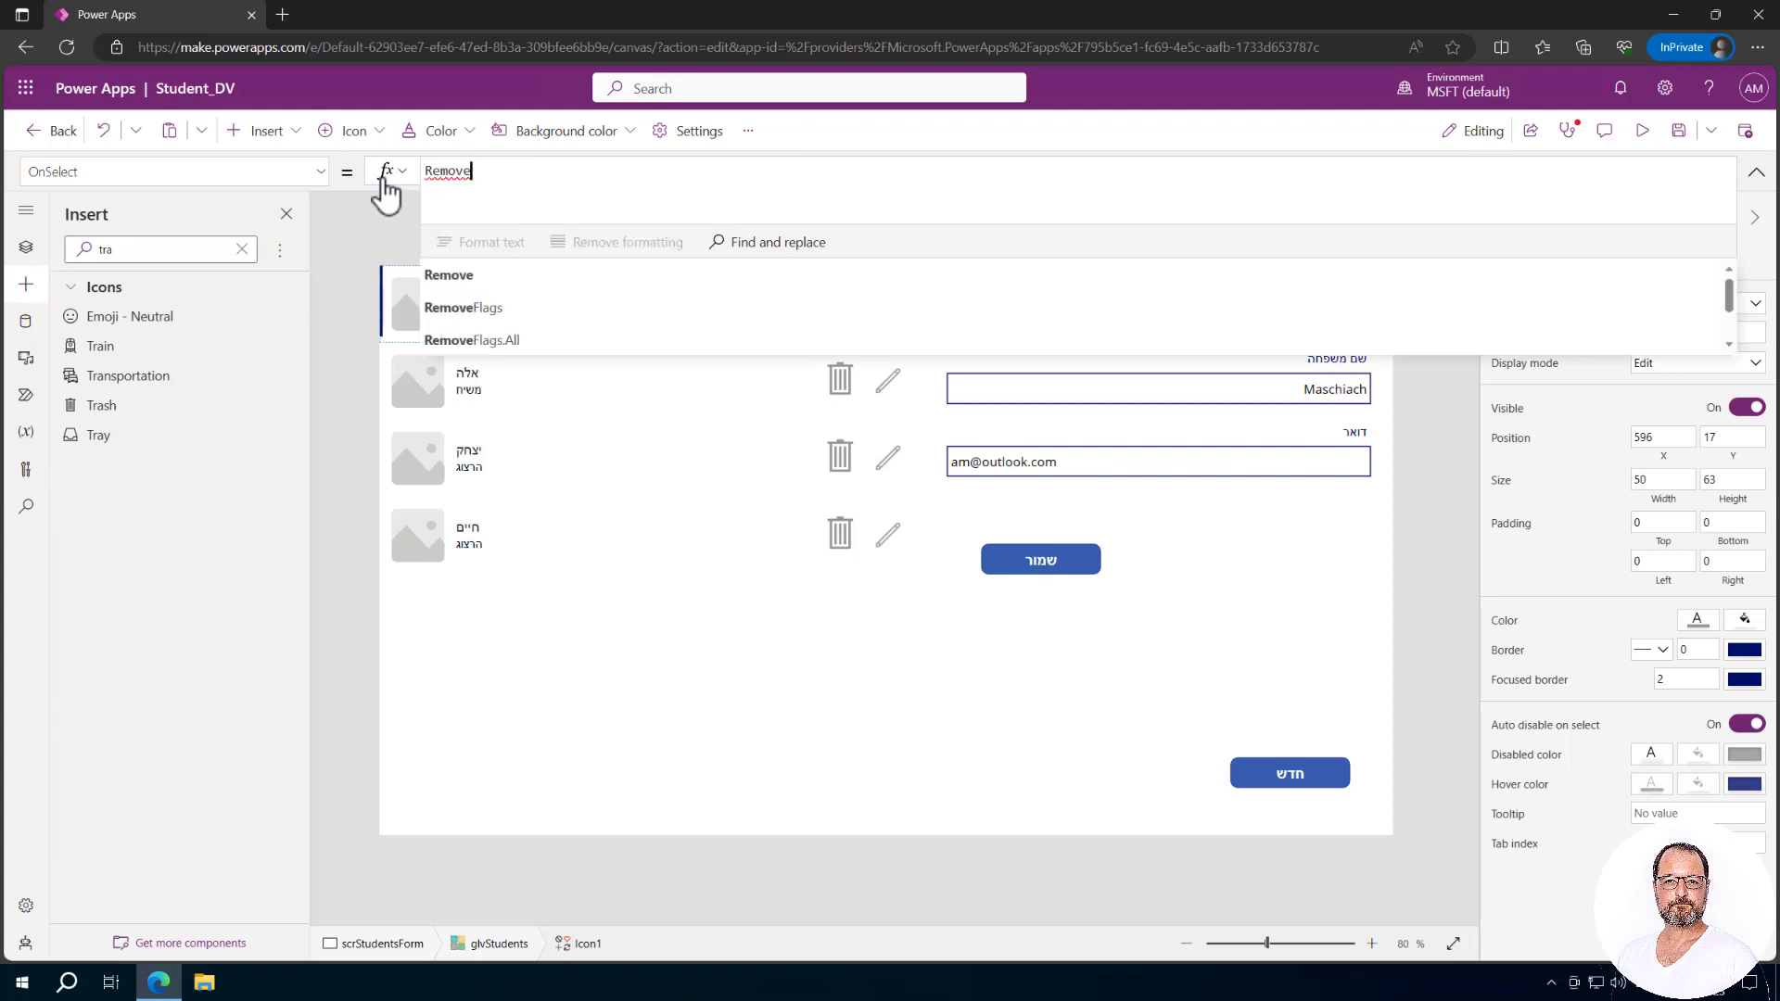
click(463, 283)
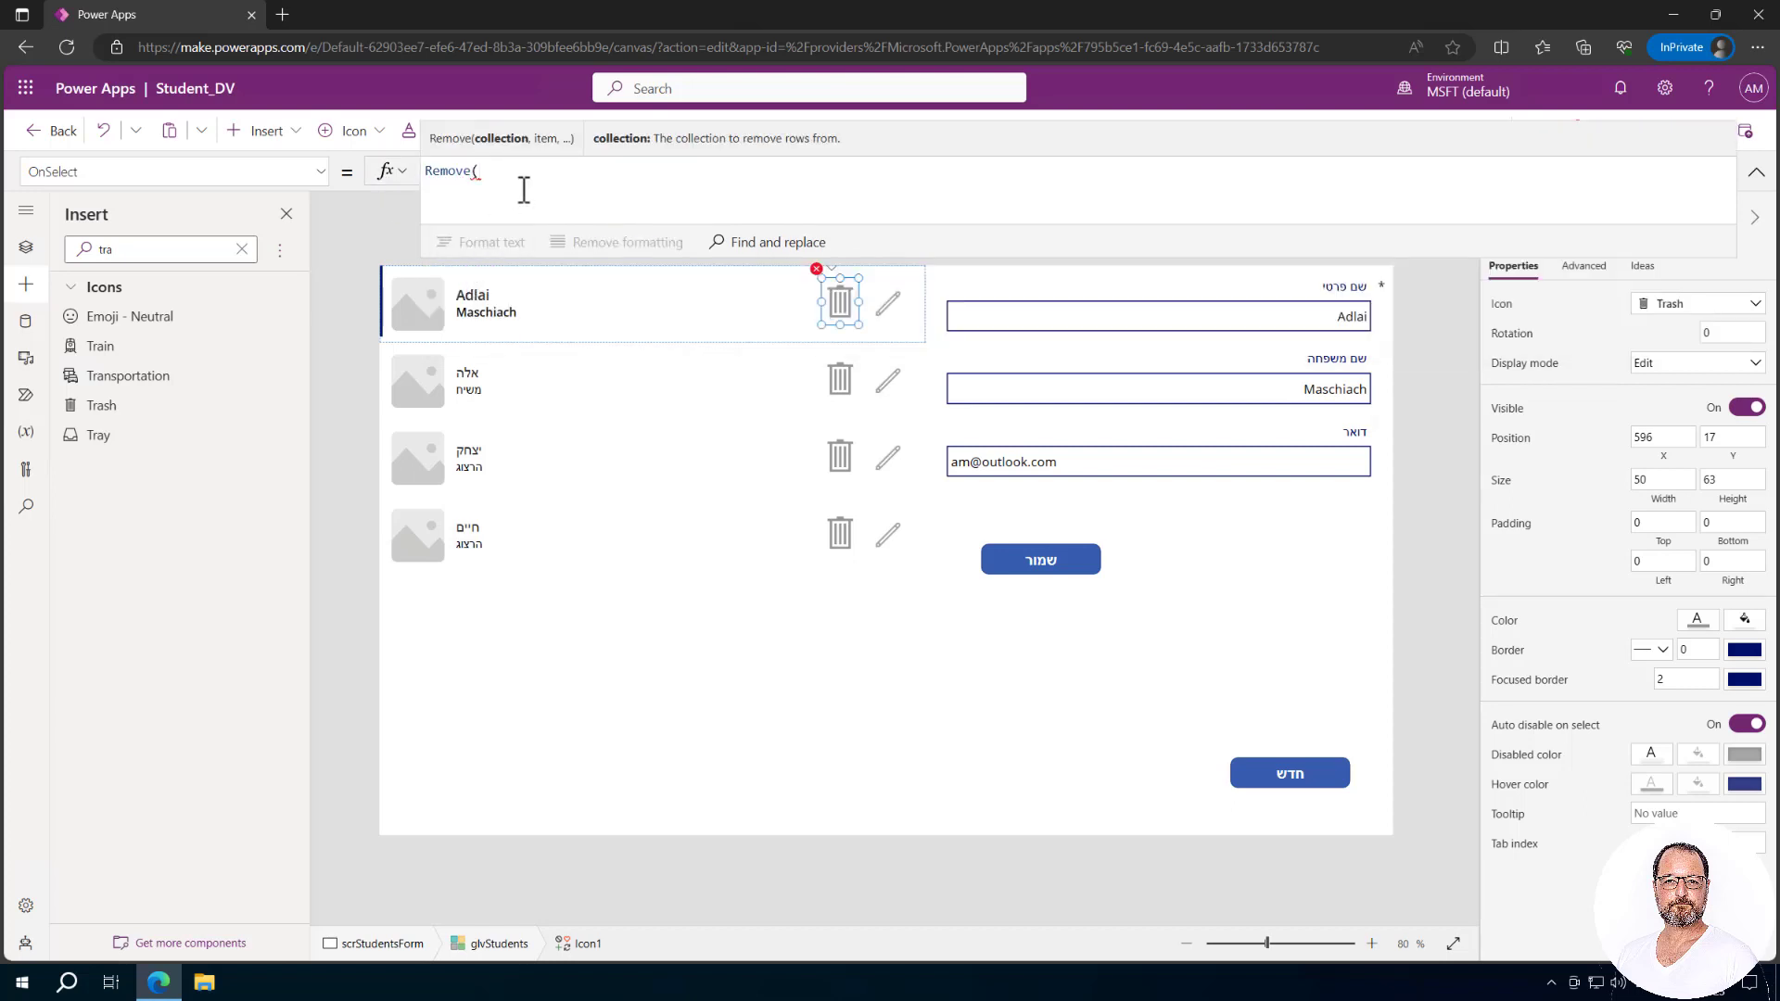
text(Sttu)
key(BackSpace)
key(BackSpace)
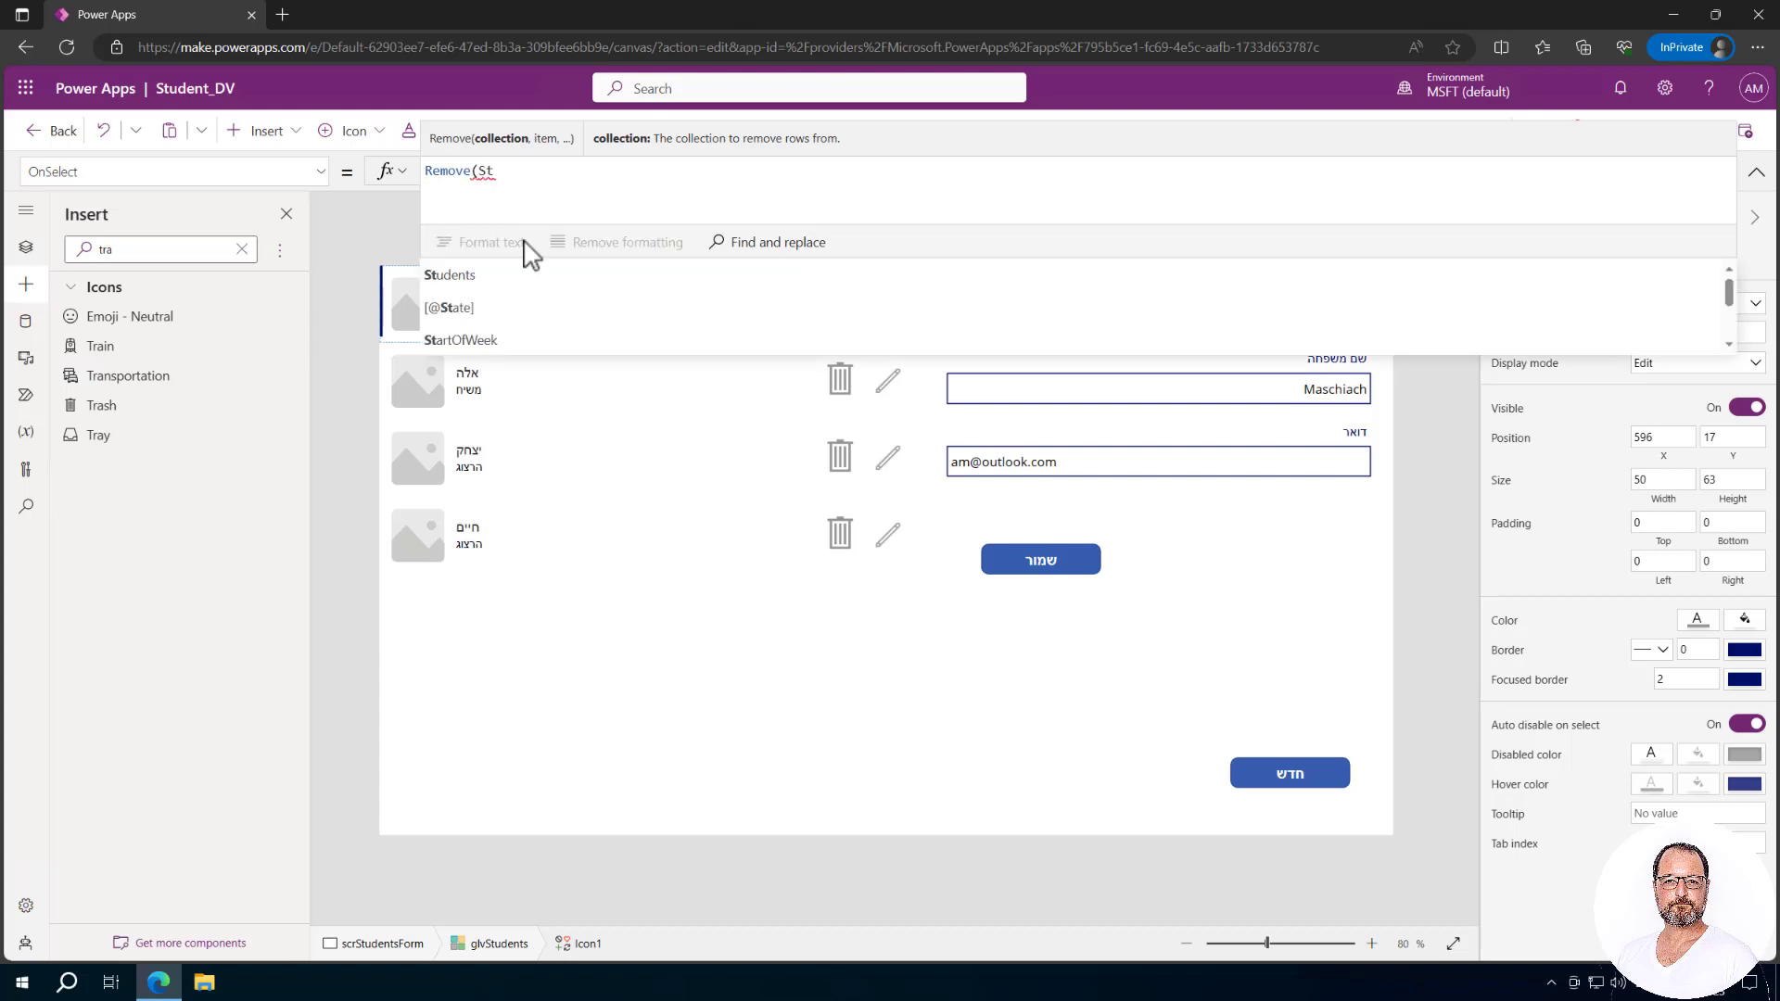
click(505, 276)
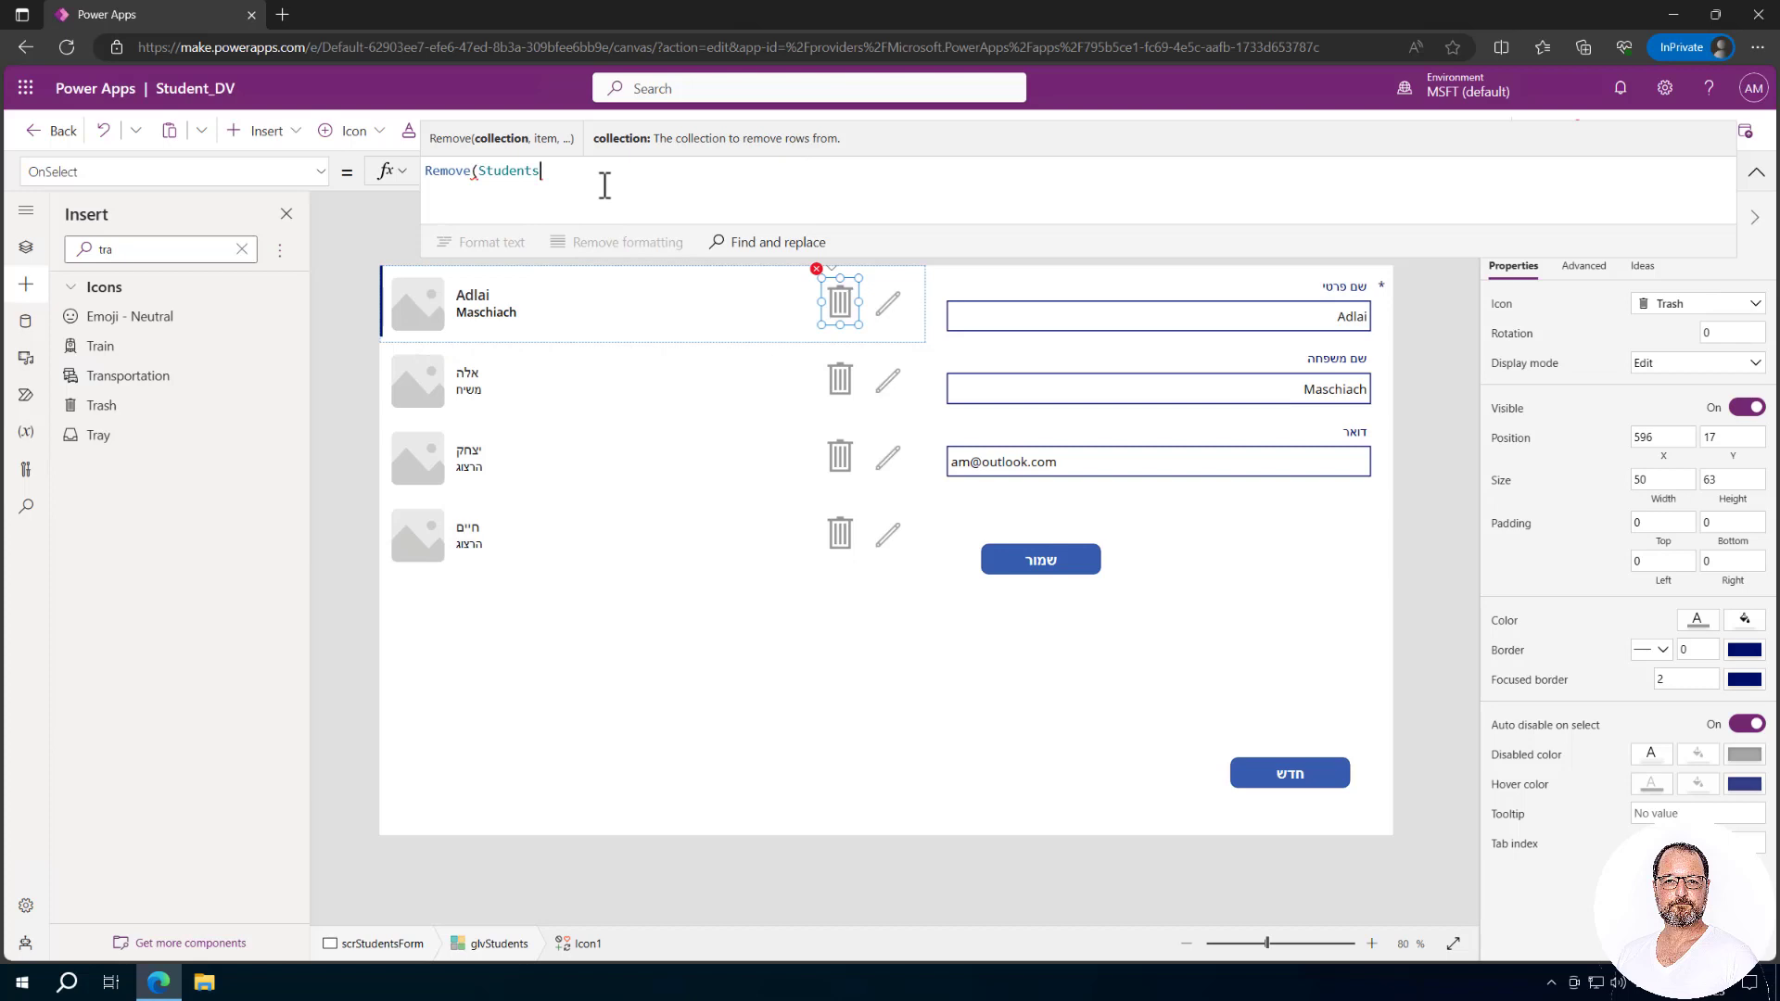
text(,thi)
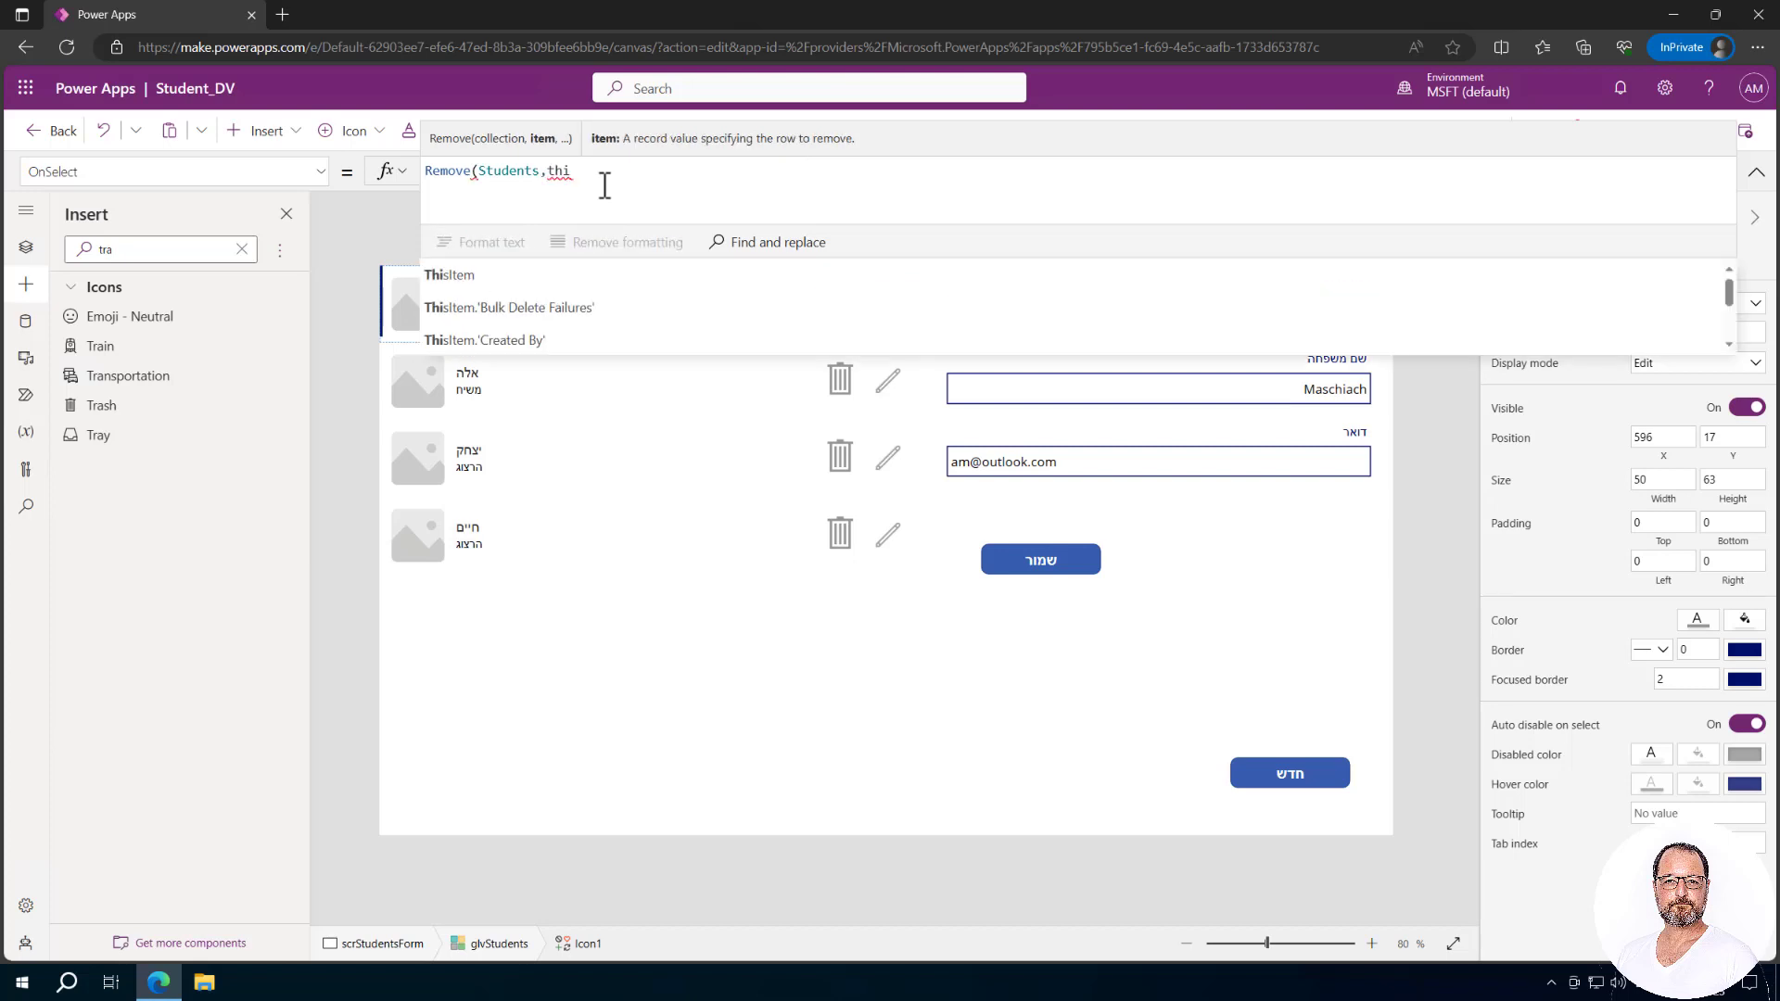
click(446, 276)
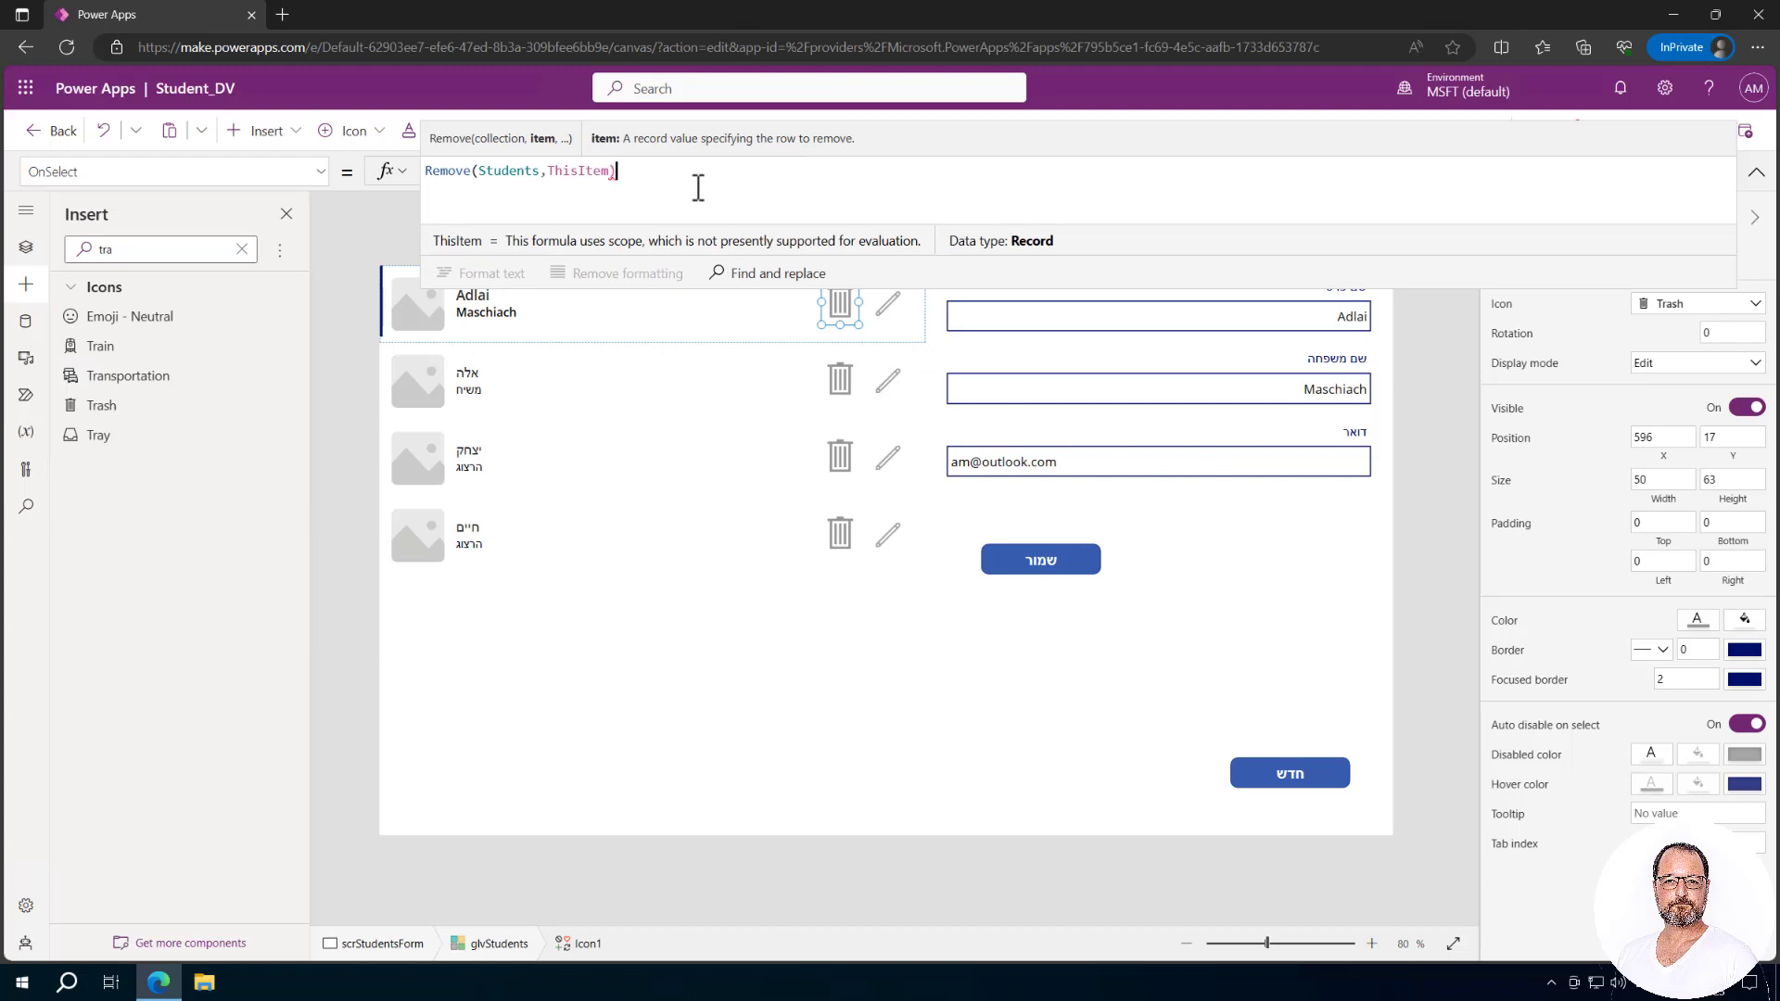
text(;)
Add Refresh(Students); as a second line of the trash icon's OnSelect formula and collapse the formula editor.
key(shift+Return)
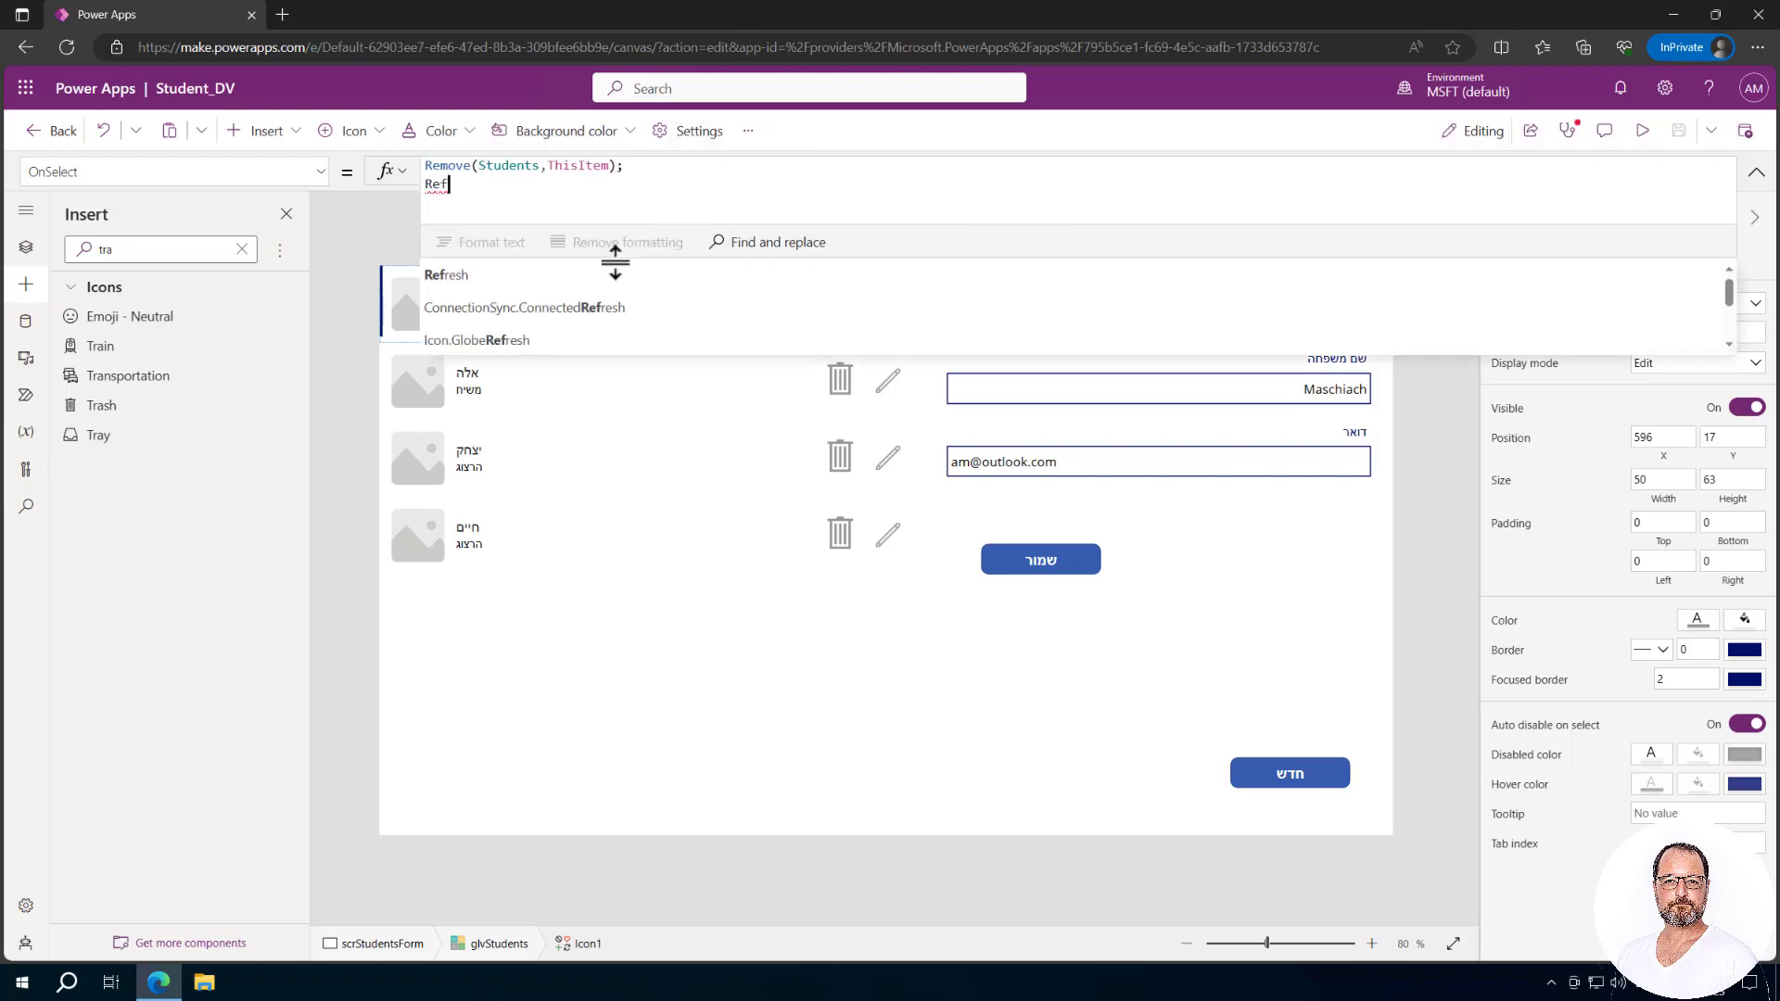
text(Ref)
click(478, 281)
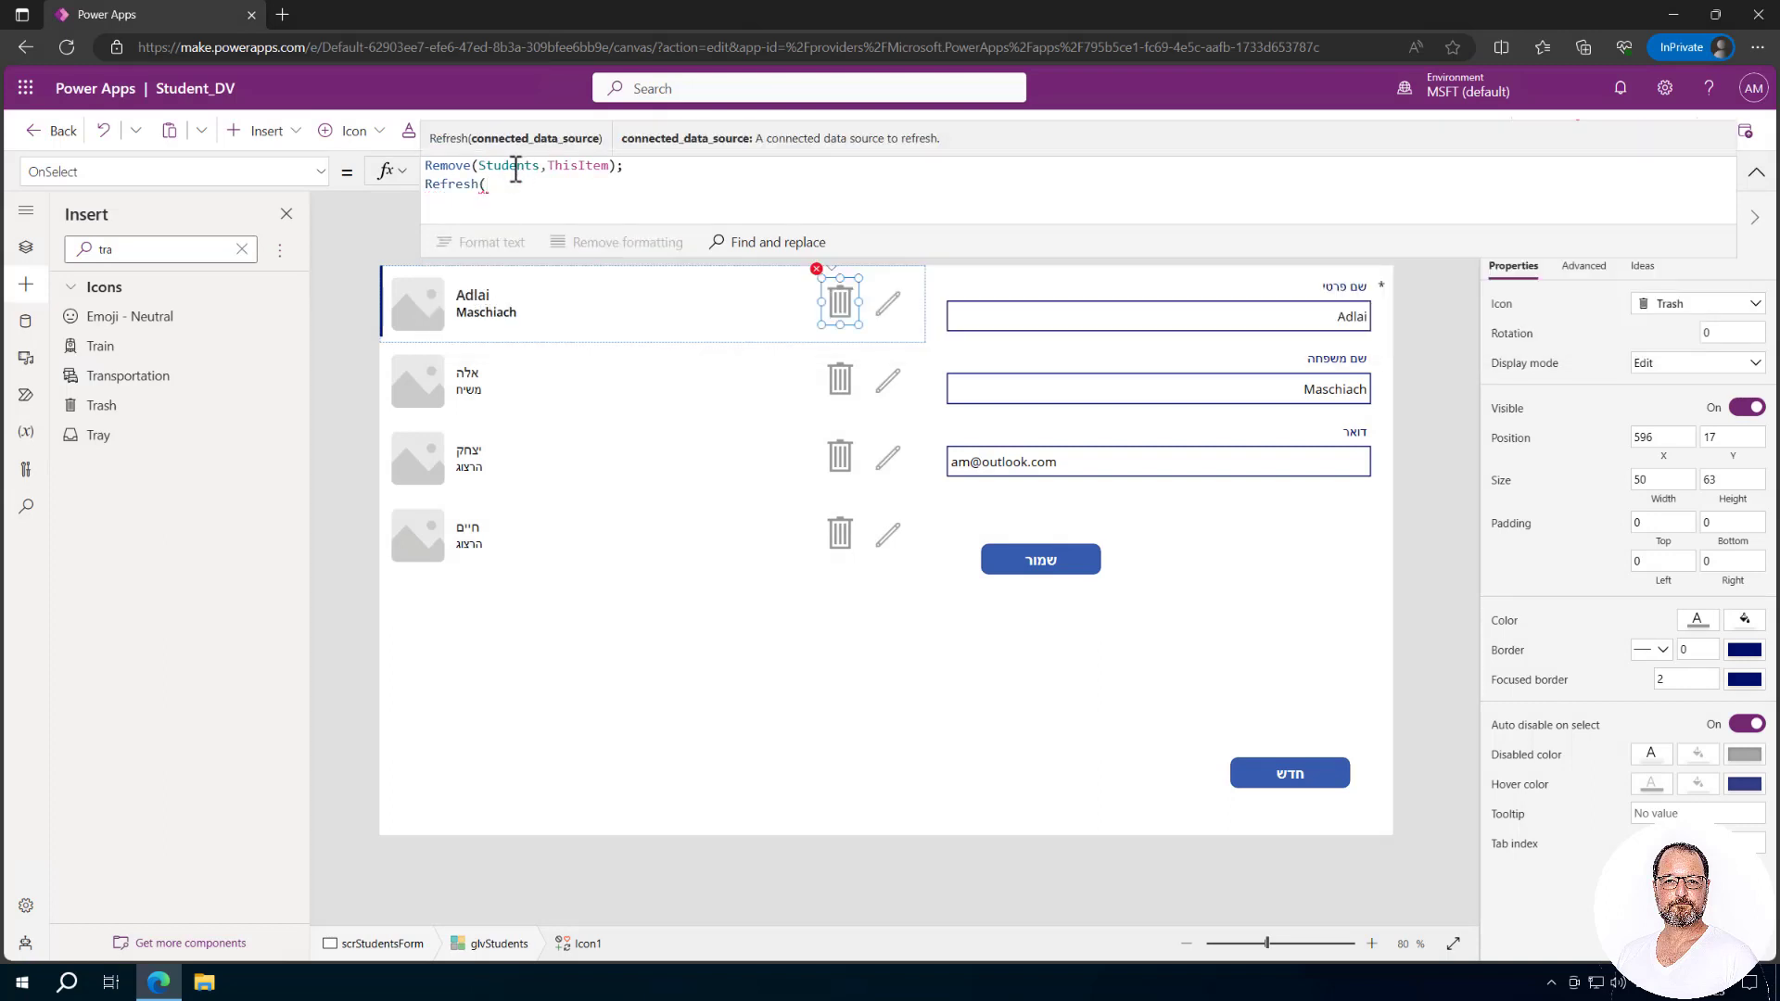
double_click(517, 170)
key(ctrl+c)
click(538, 186)
key(ctrl+v)
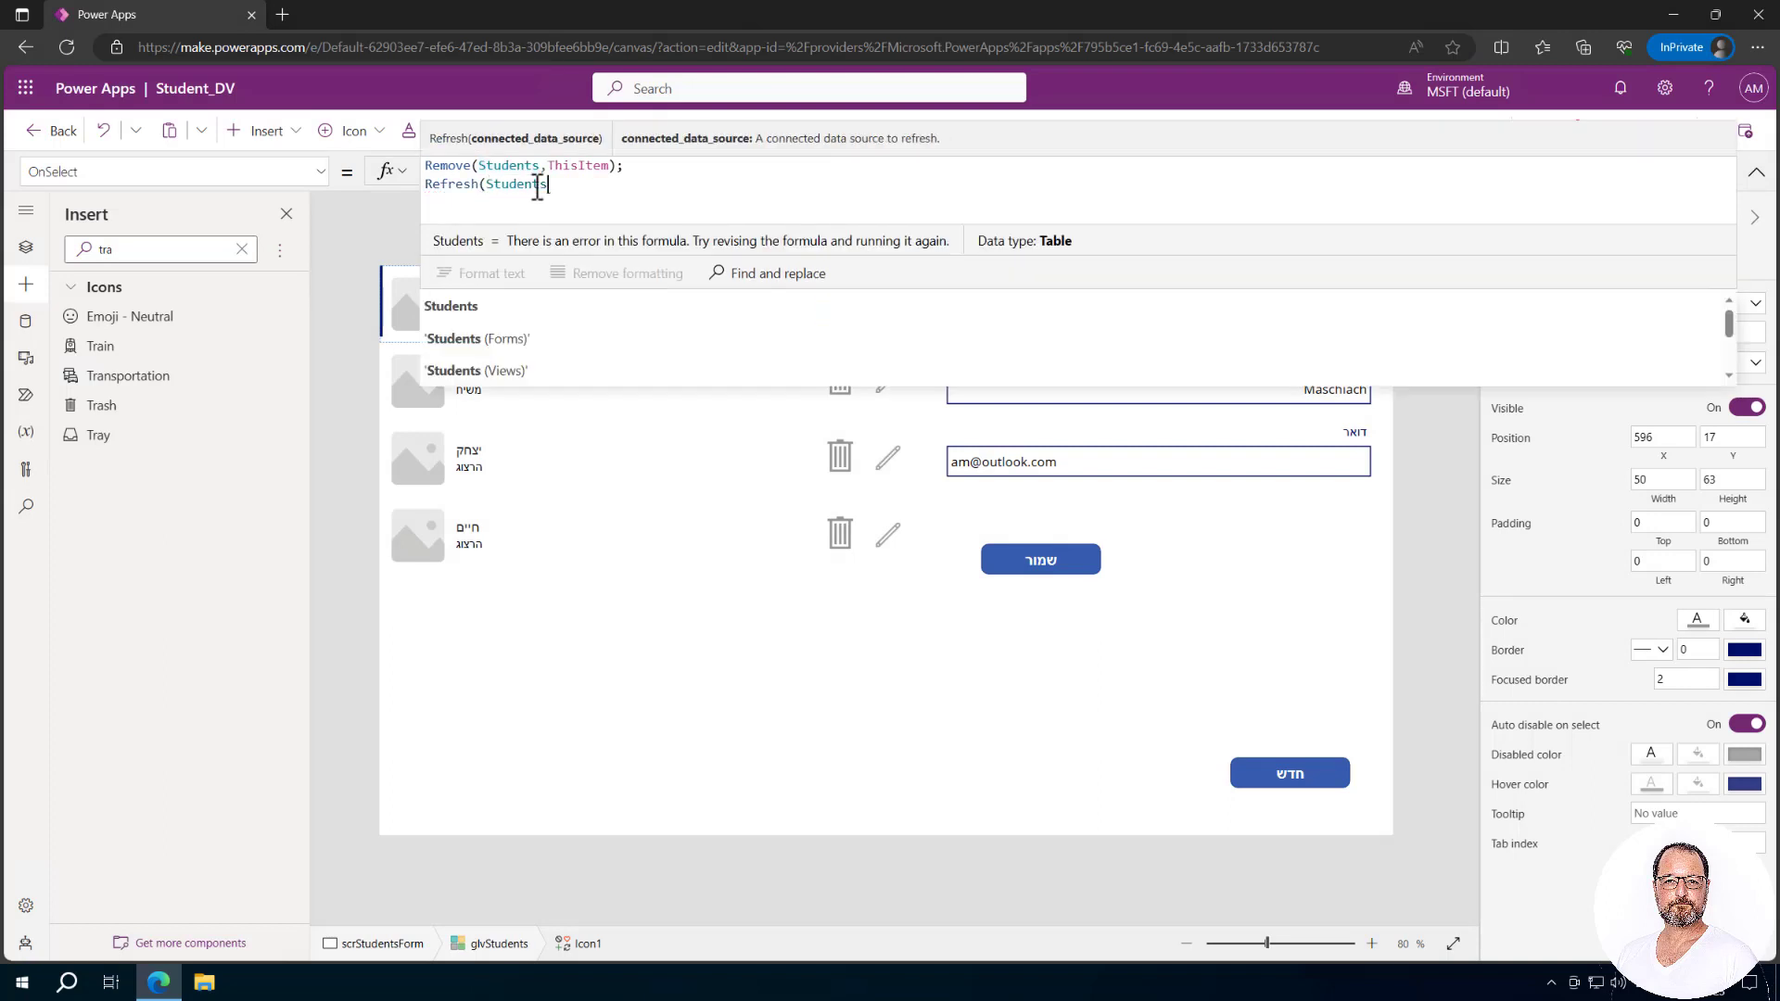
text();)
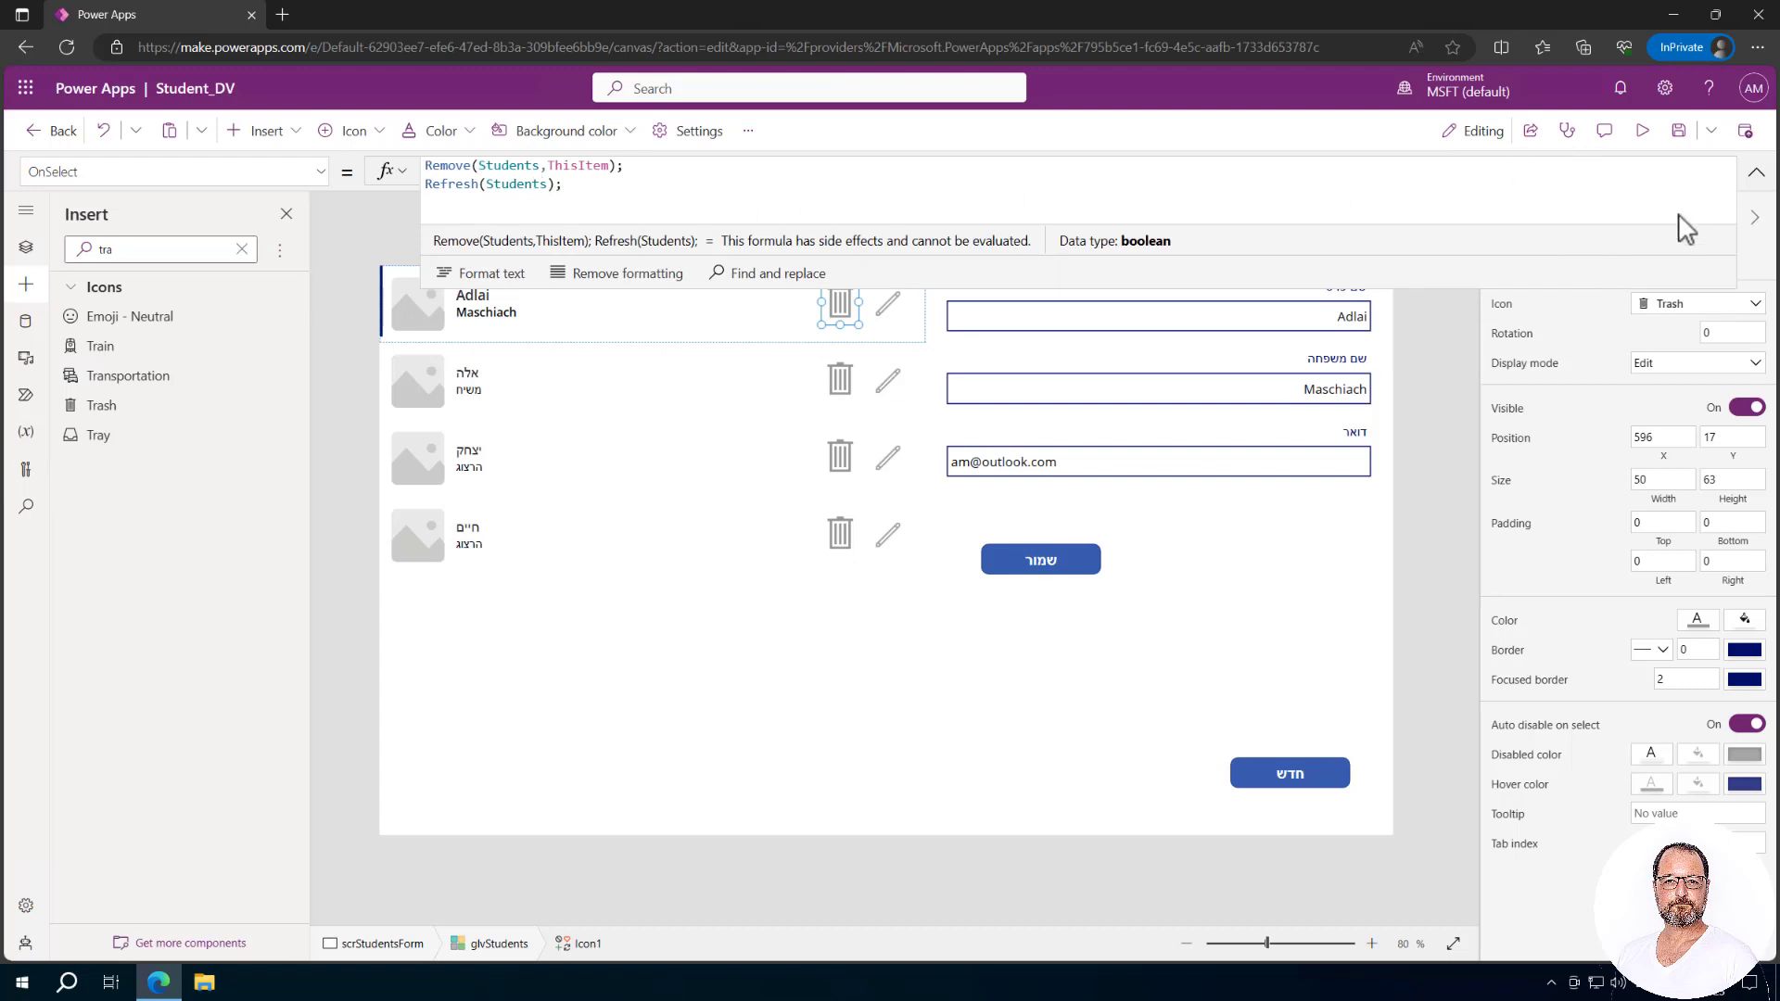
click(1756, 172)
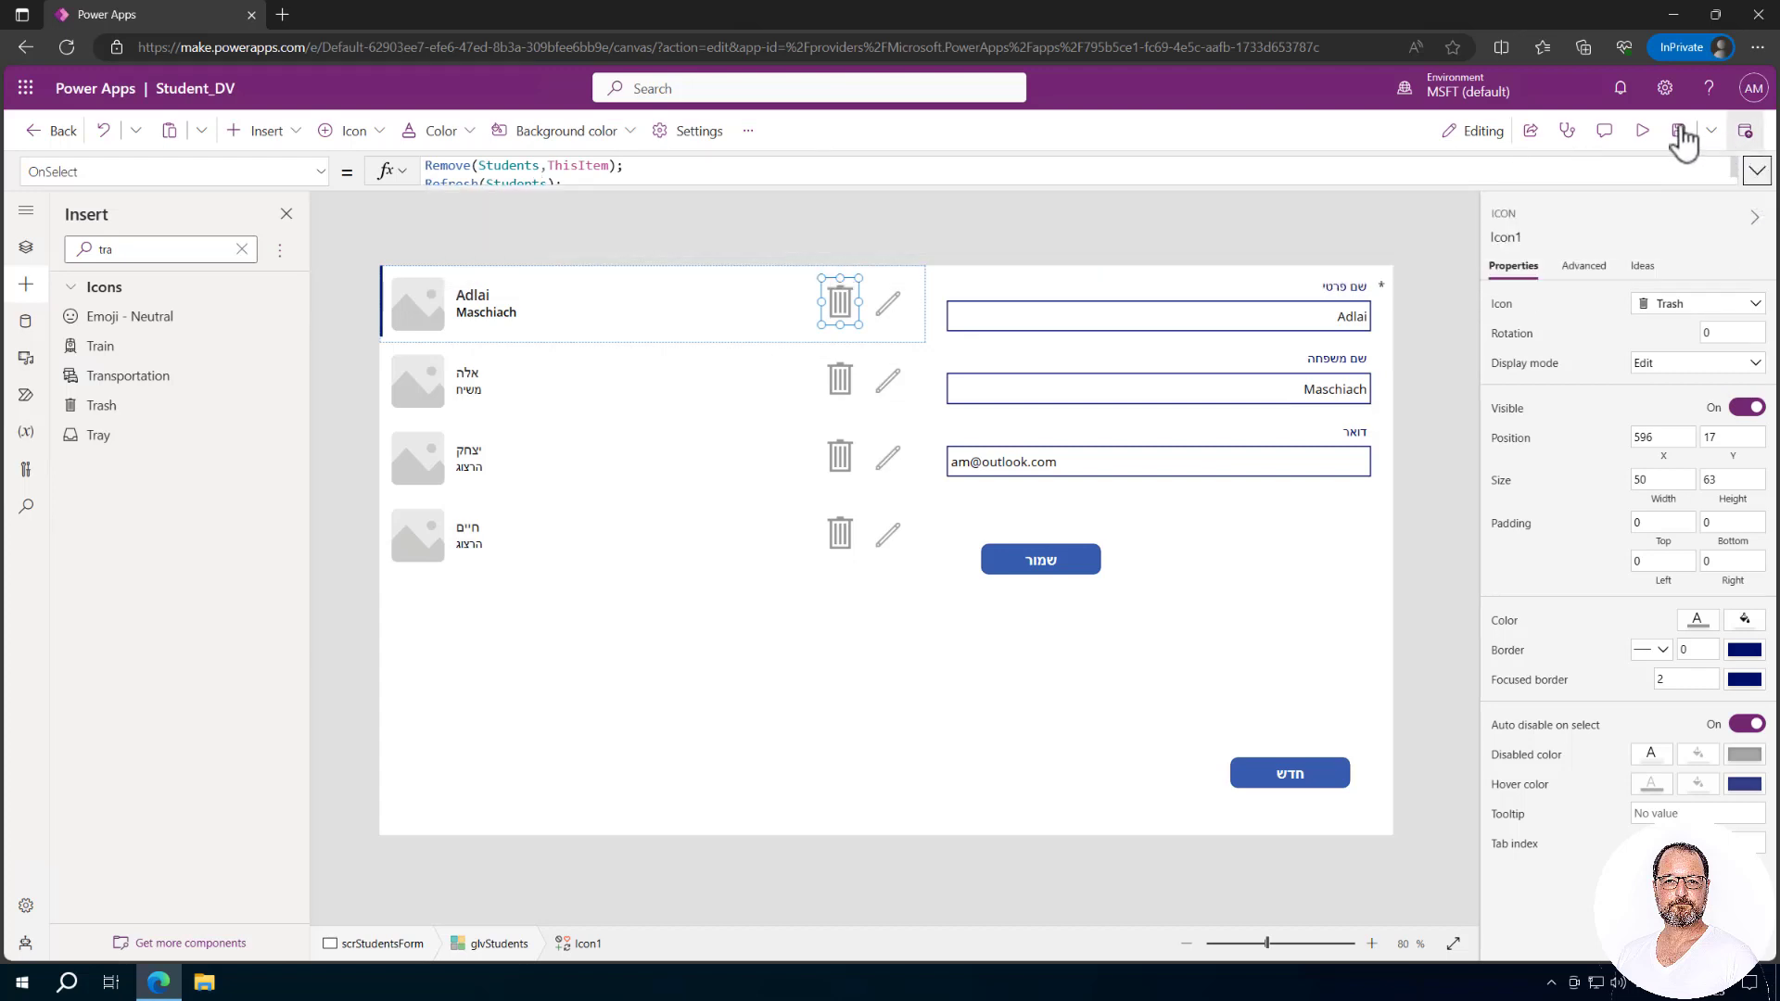
Save the app, preview it and delete the third student in the gallery with that row's trash icon.
click(1680, 133)
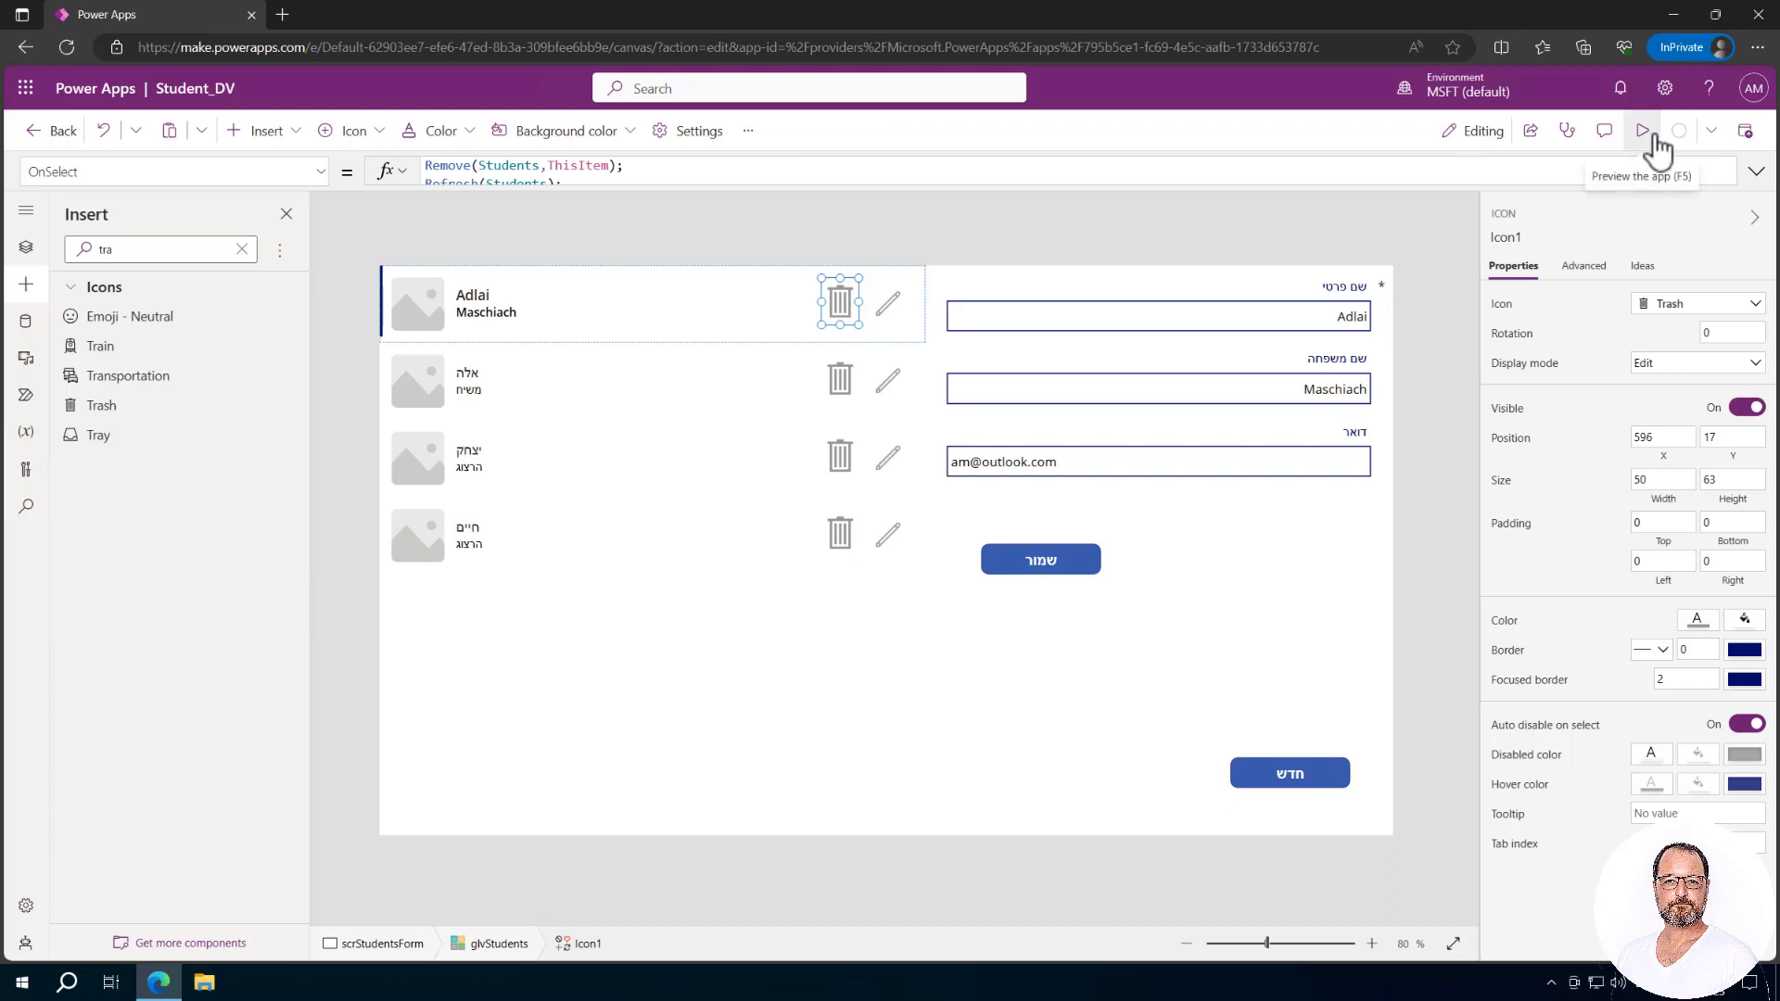
click(1644, 134)
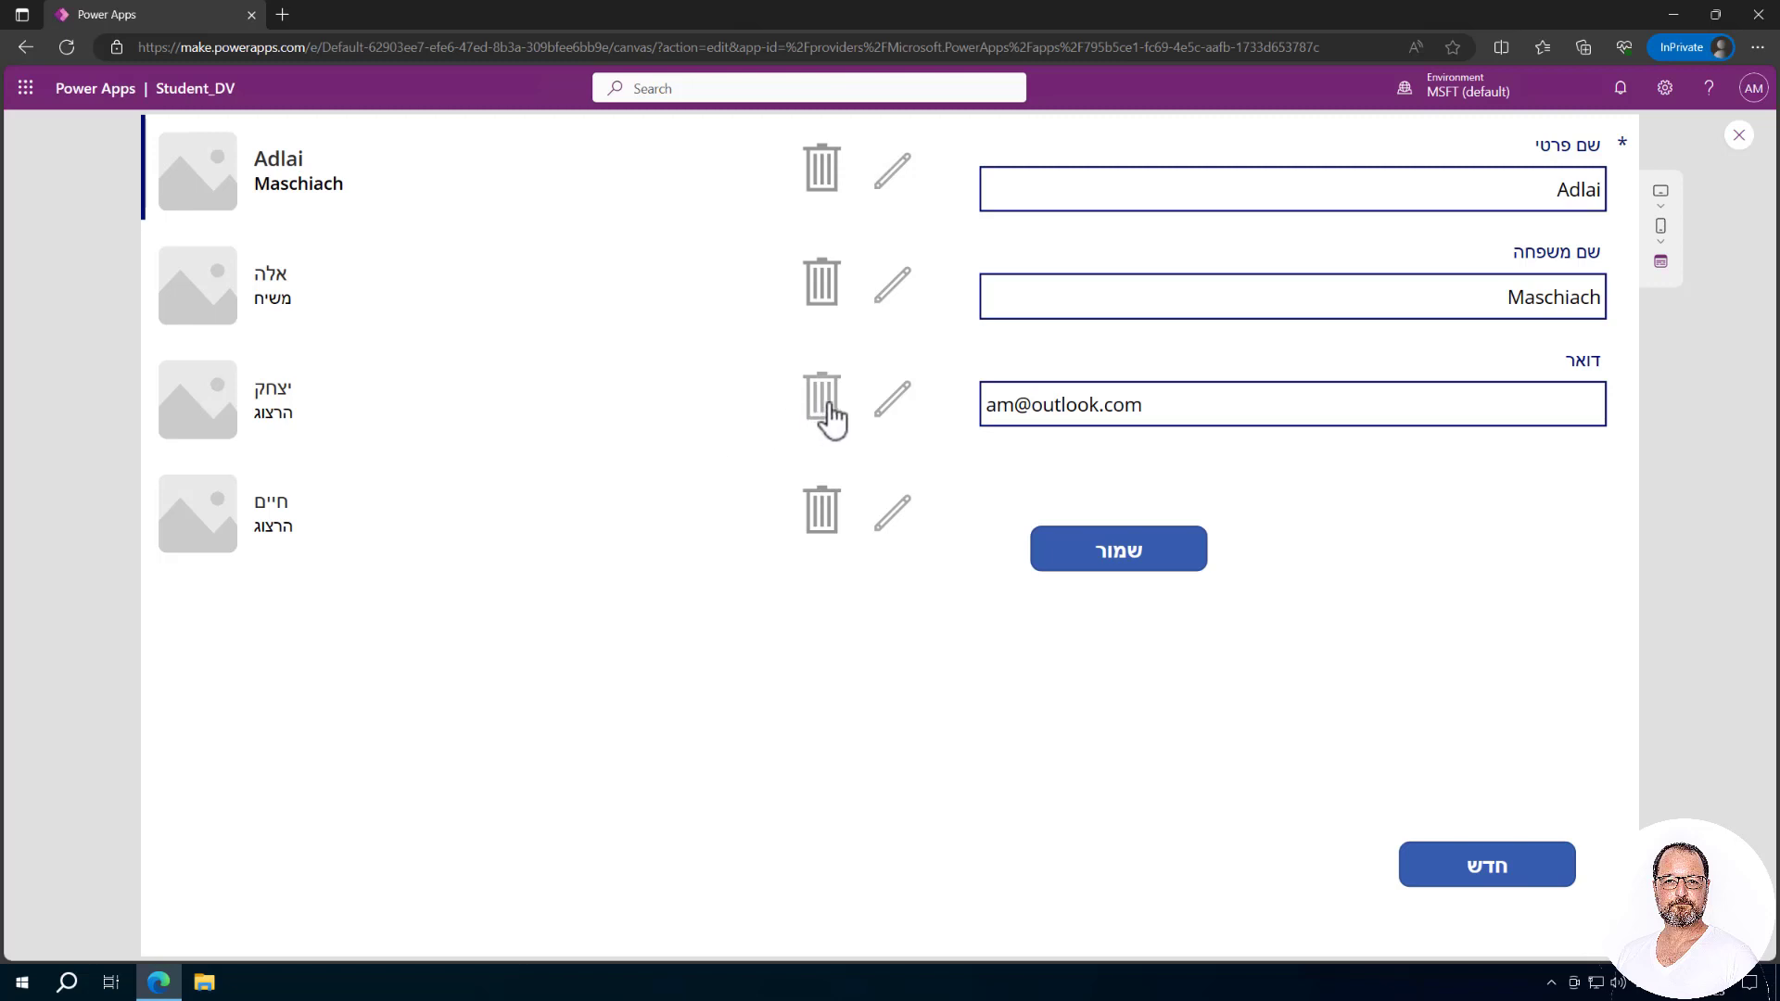
click(832, 420)
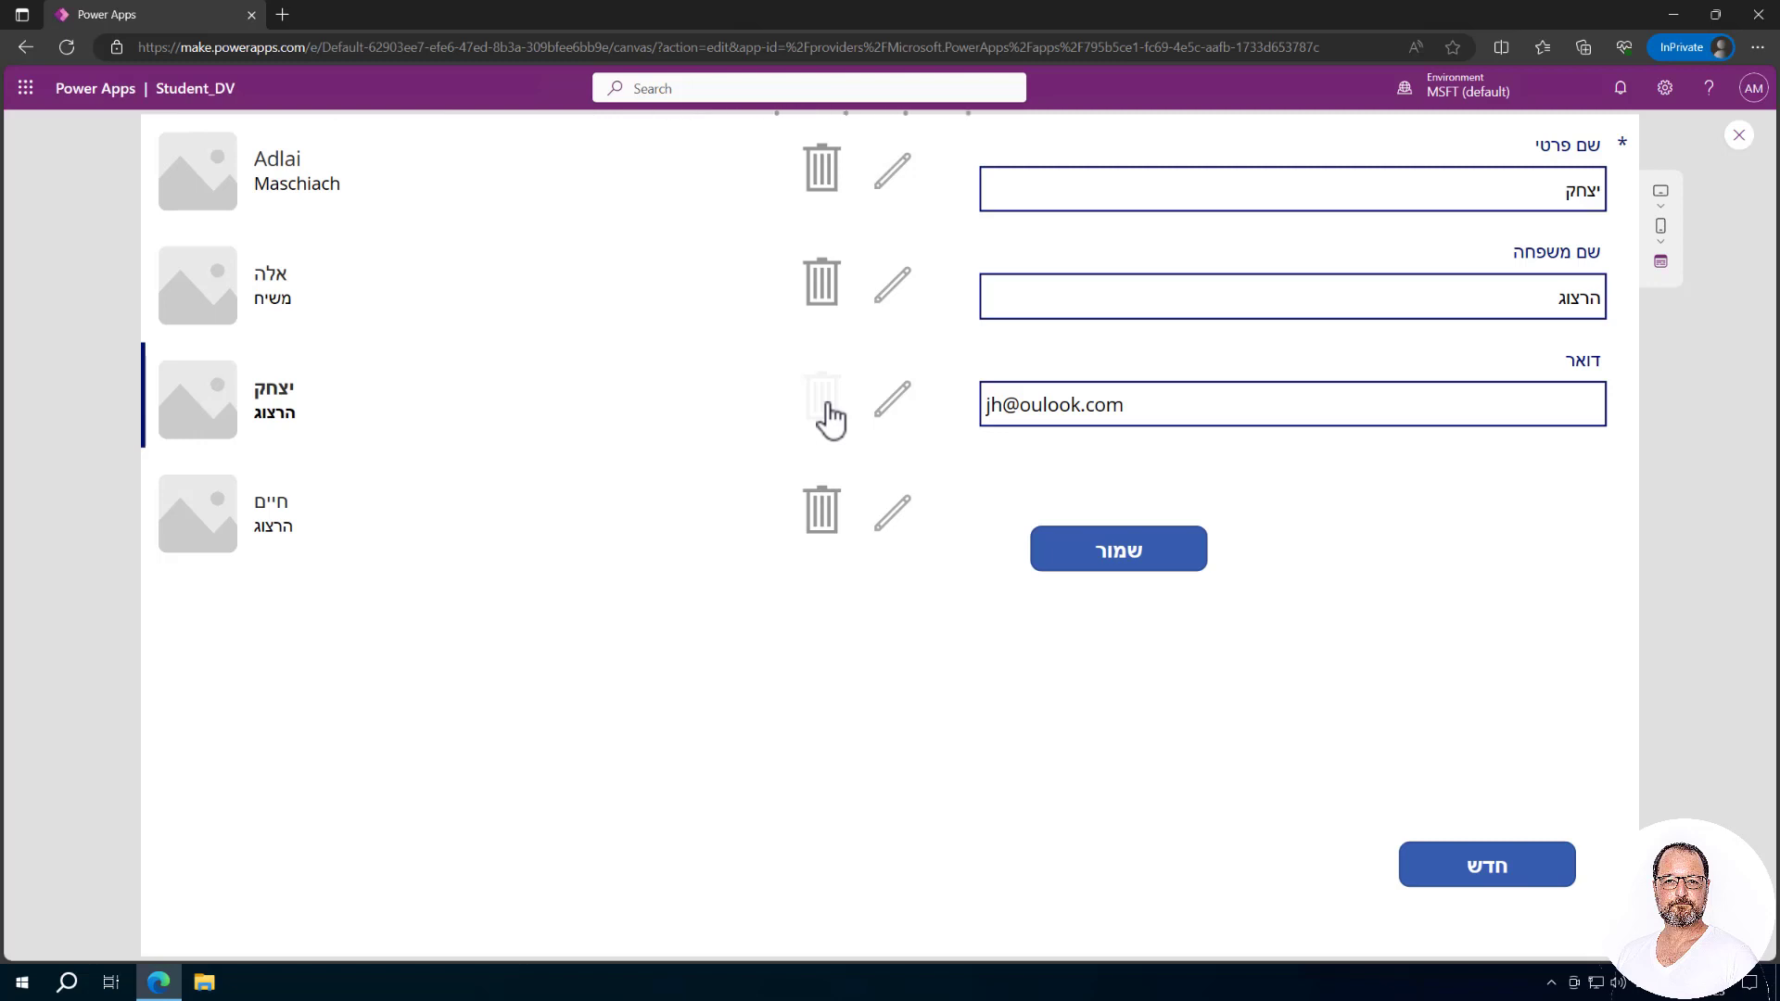
click(832, 419)
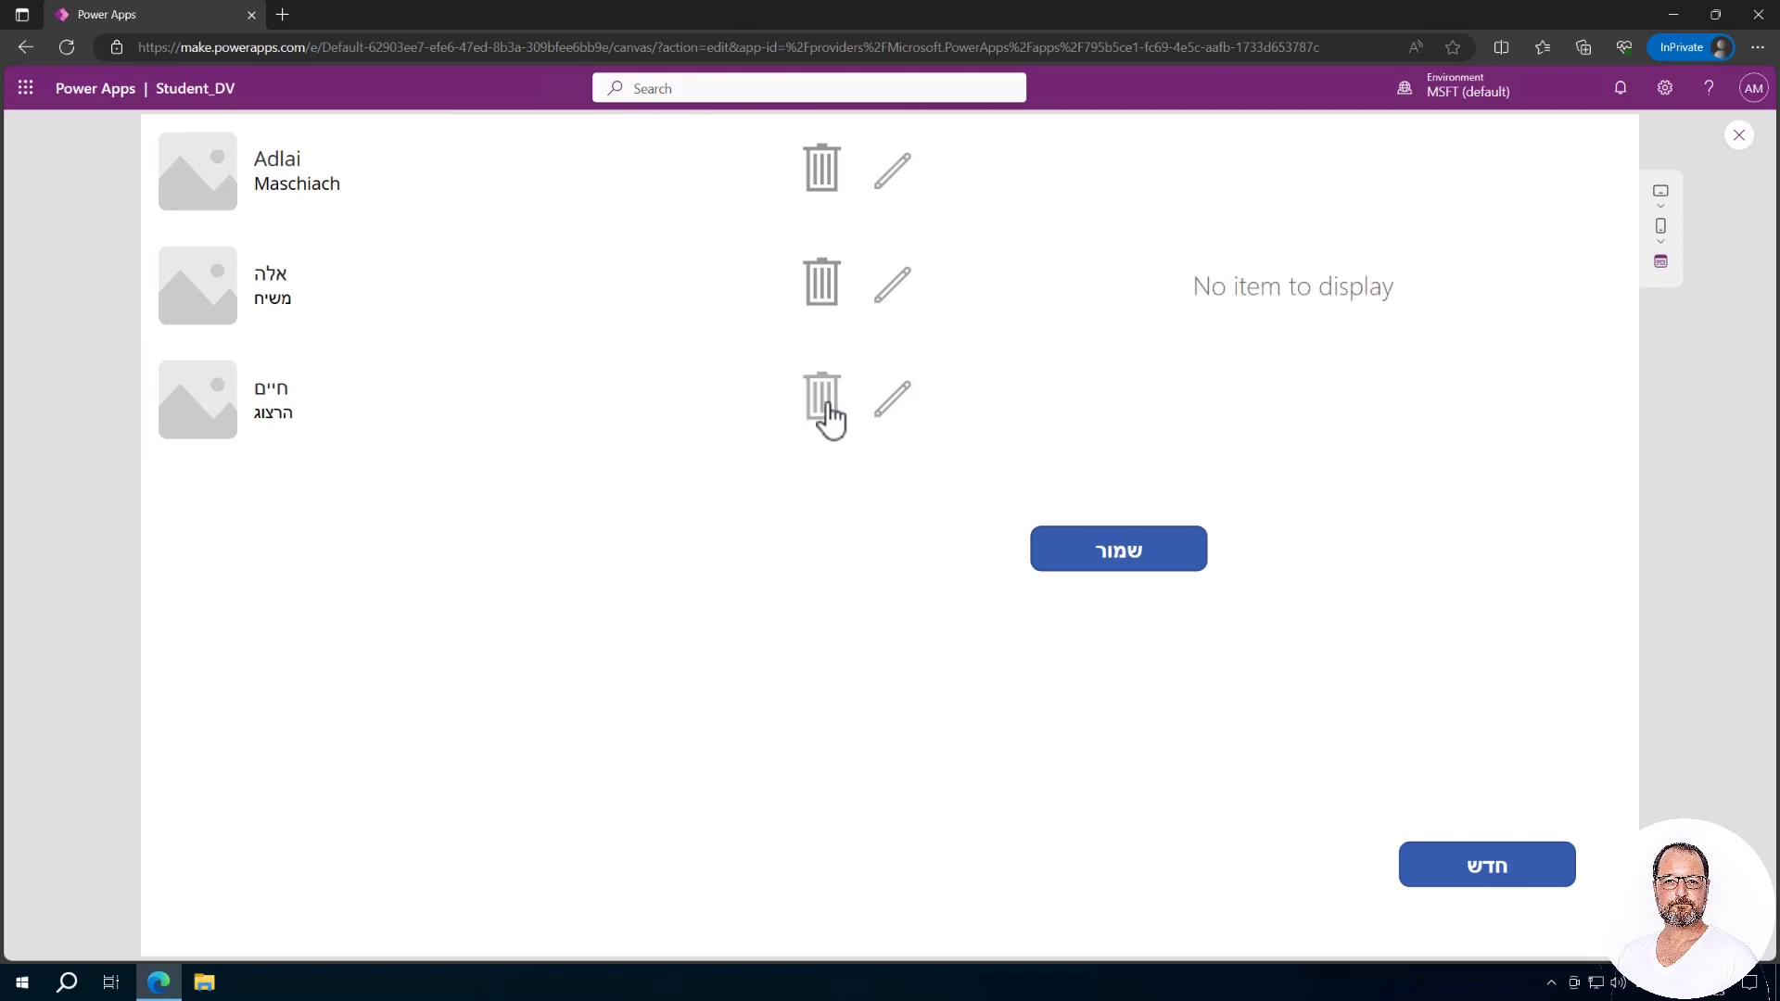
Load the third, second and first remaining students into the form with their pencil icons, and end the preview.
click(893, 409)
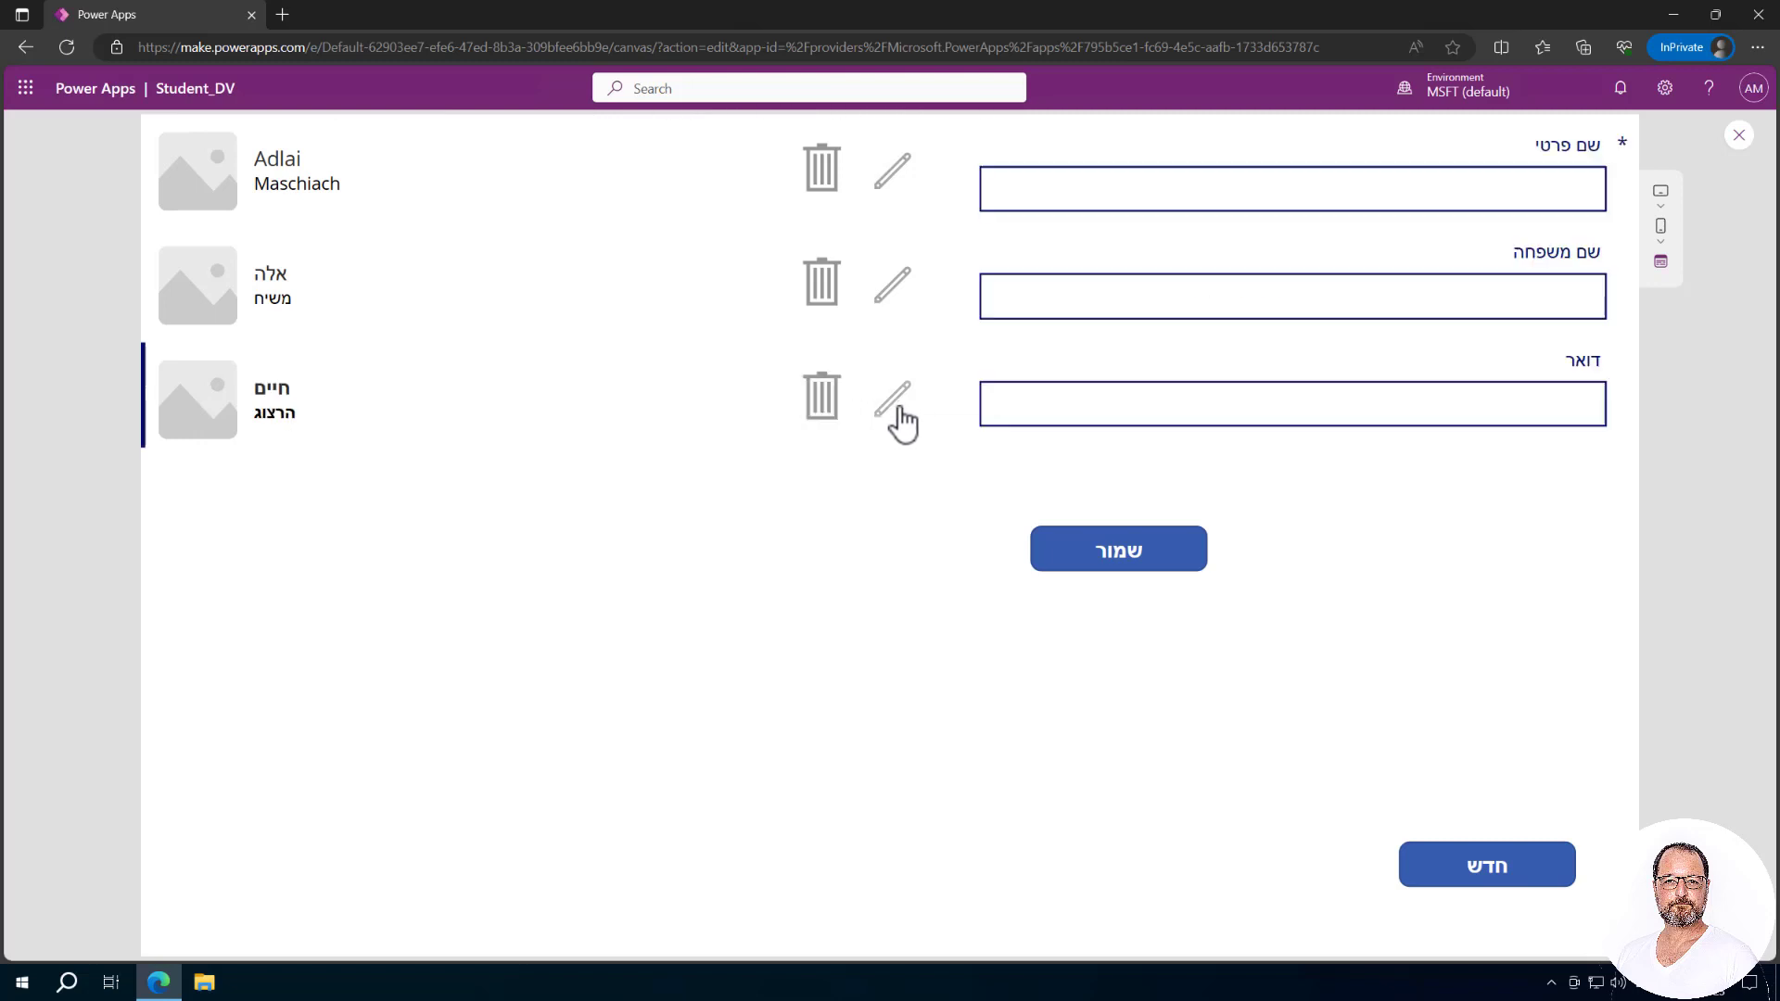
click(895, 285)
click(896, 178)
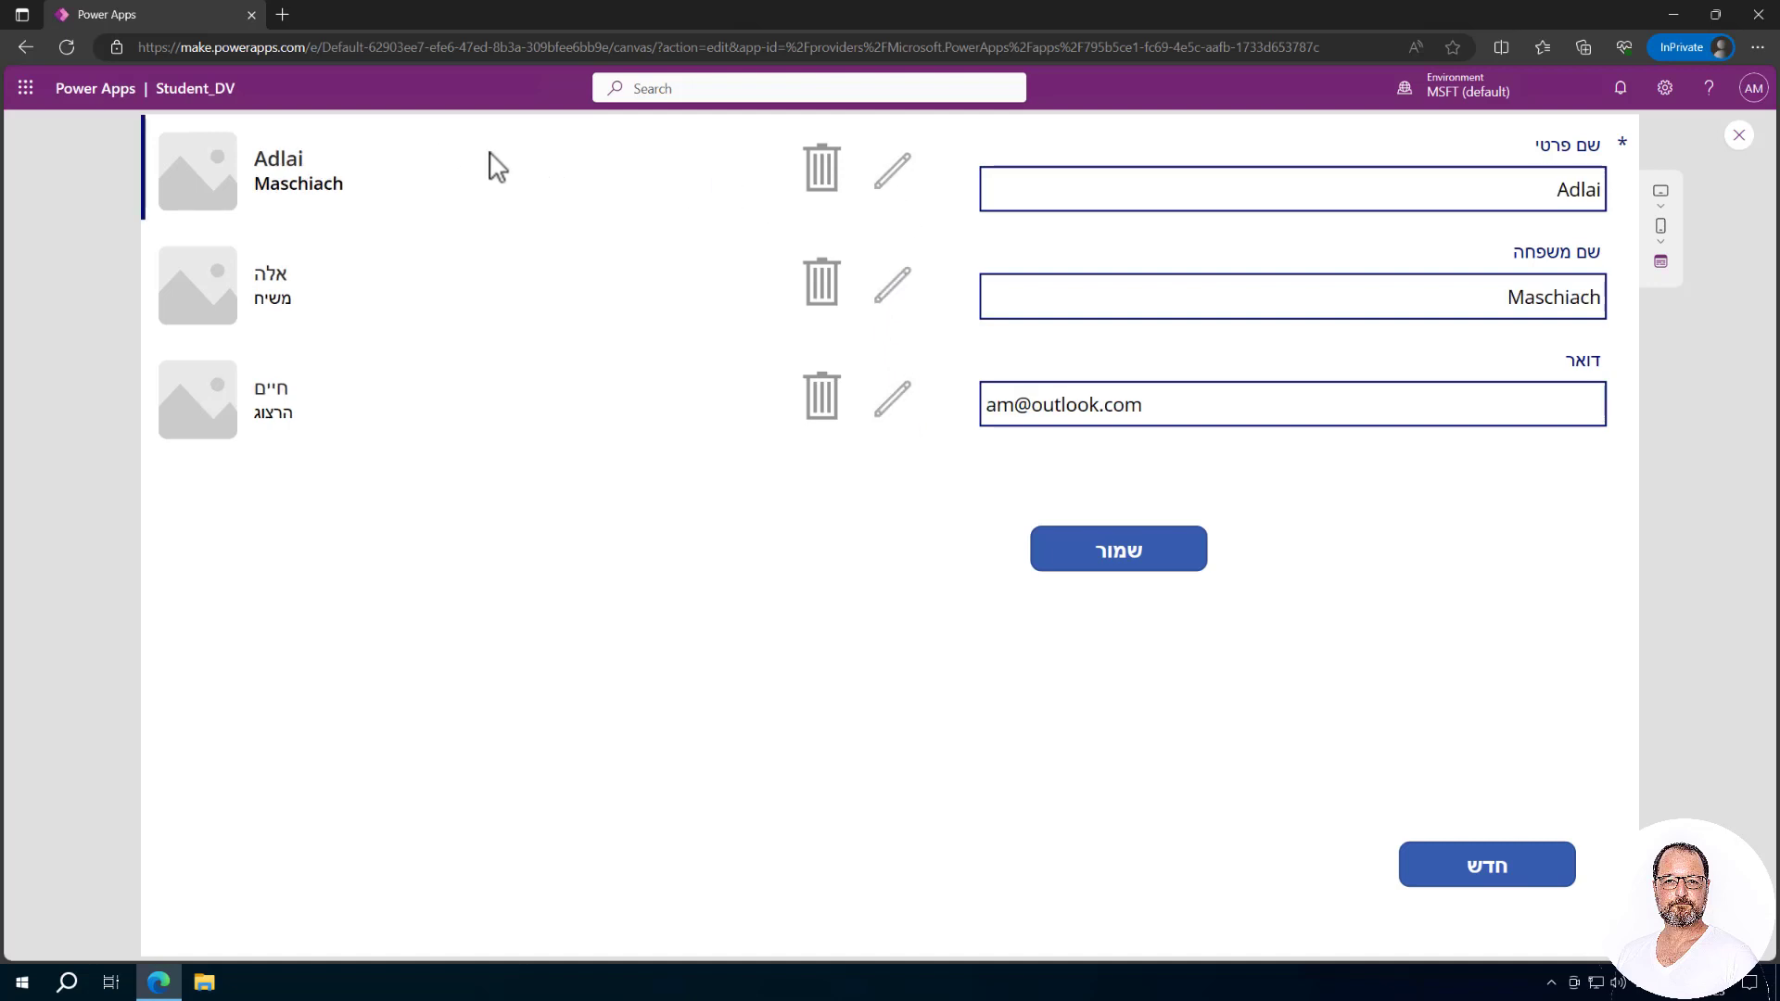
click(1739, 136)
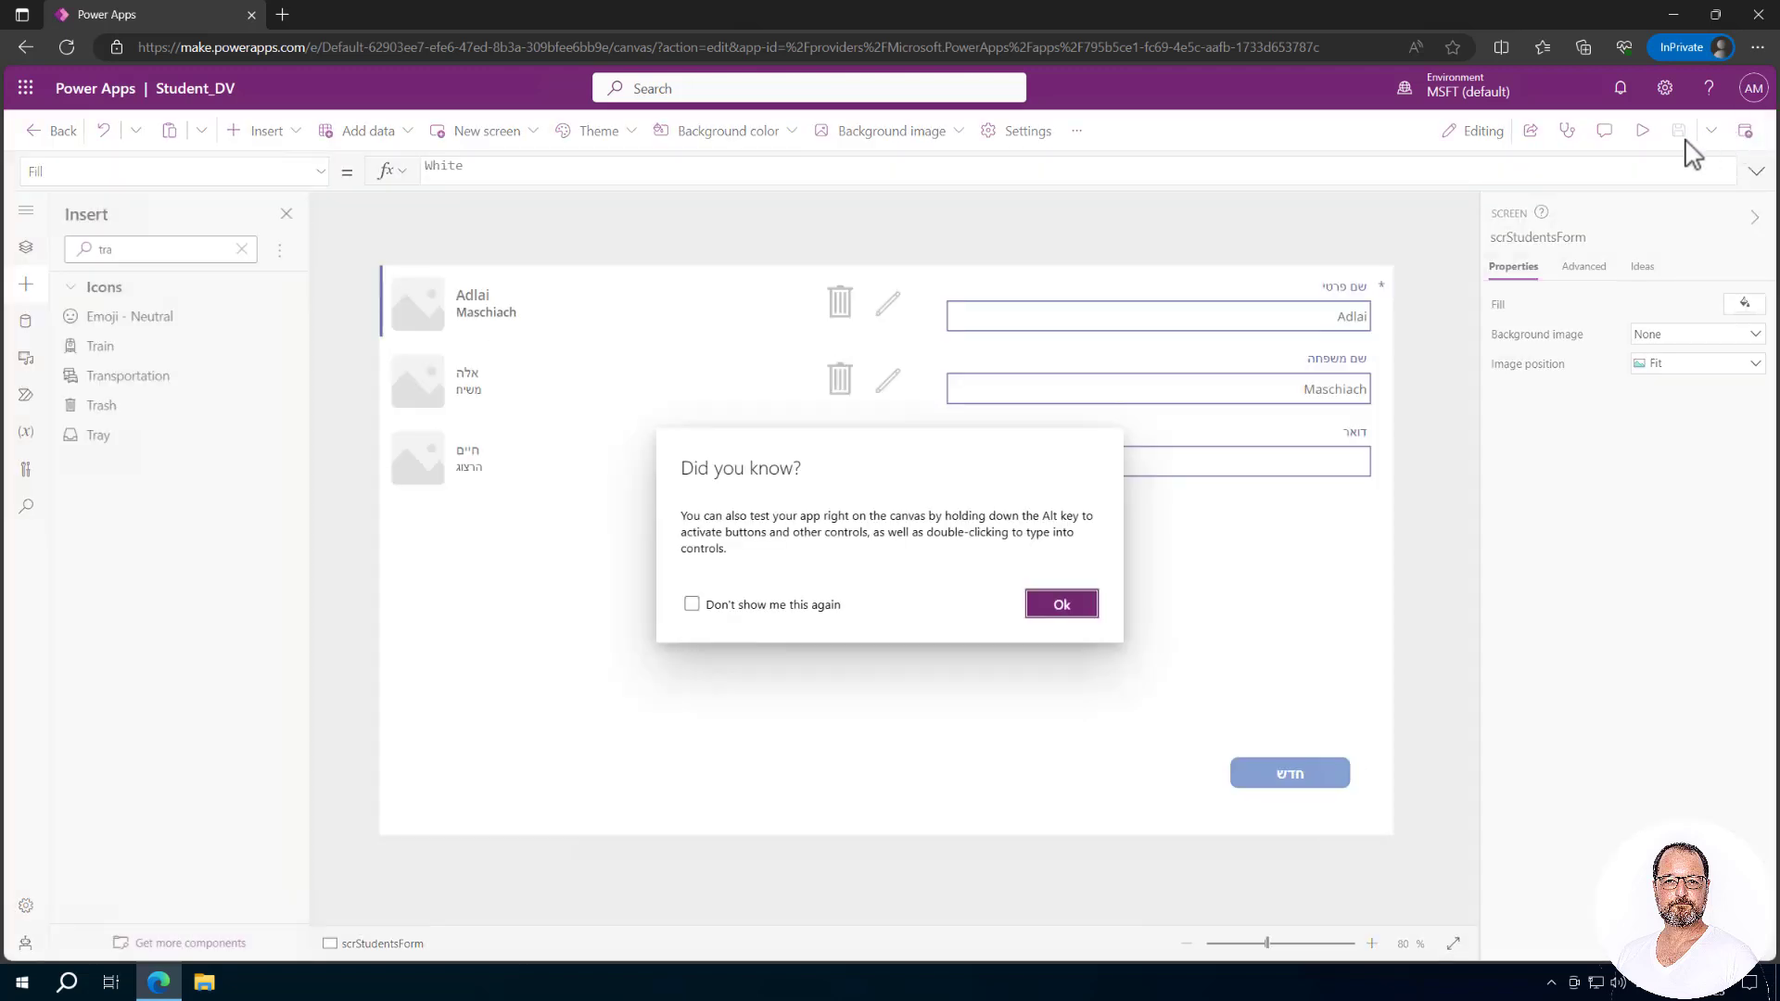
click(1063, 614)
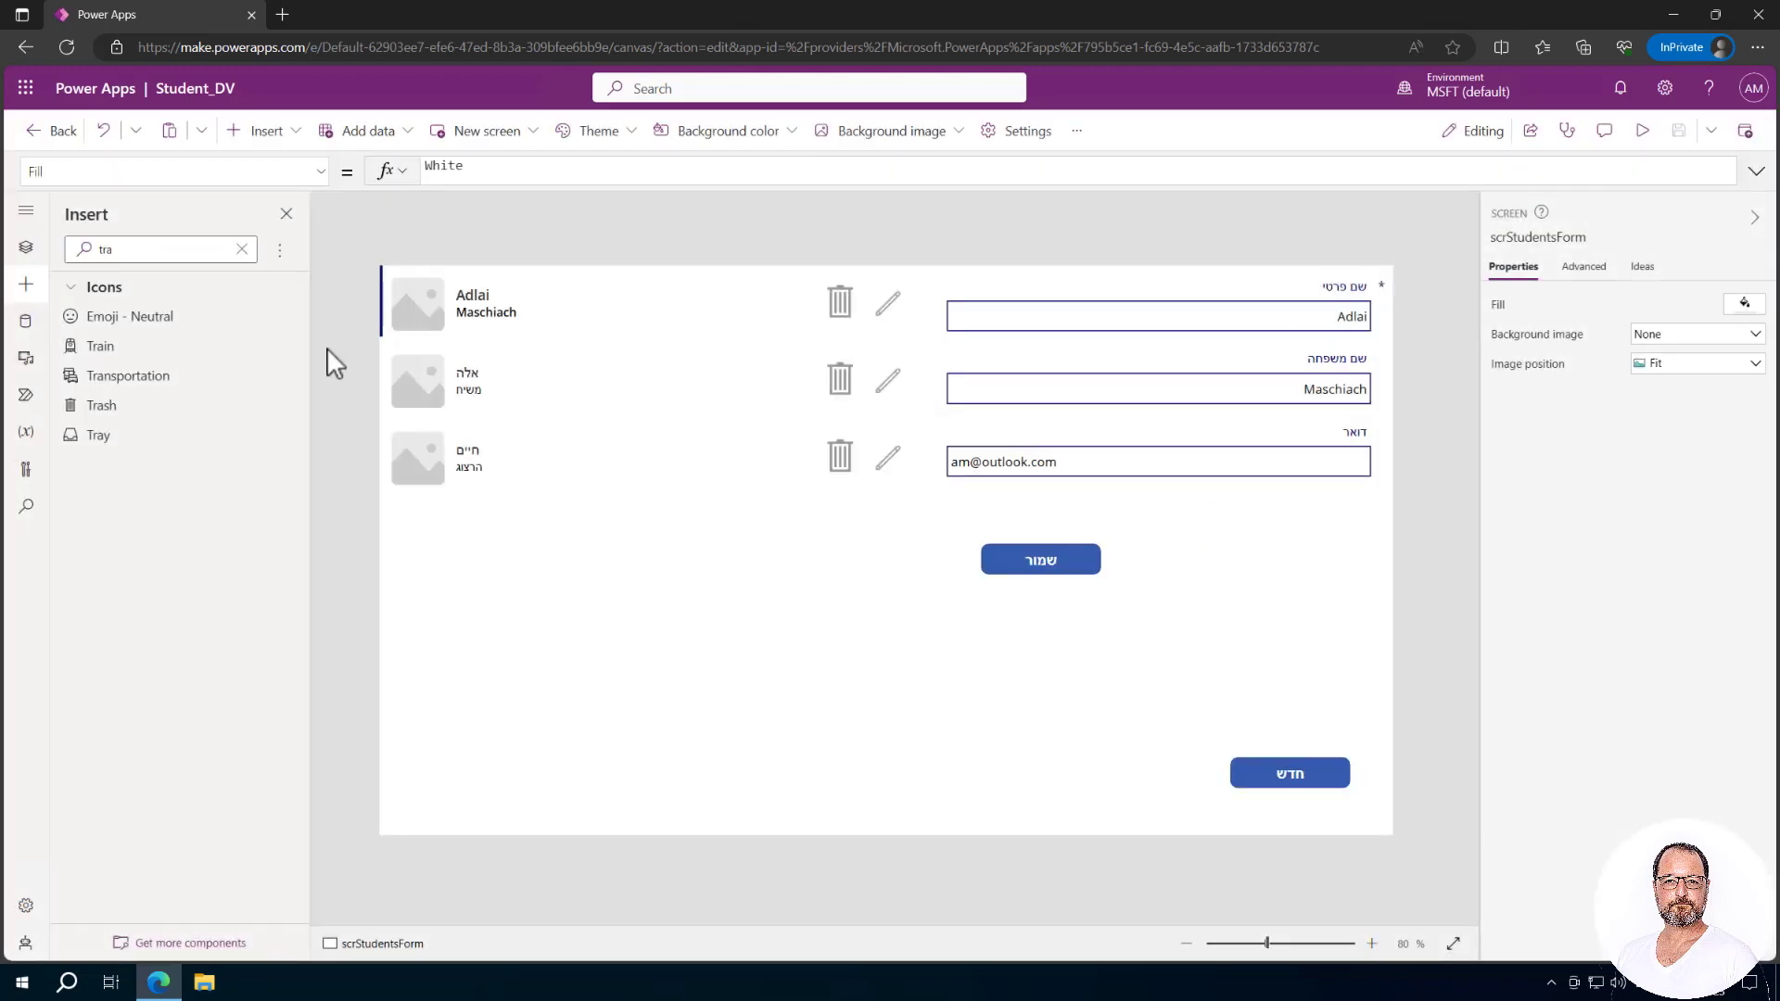
Leave the app editor and open the custom Student table from the environment's list of tables.
click(43, 141)
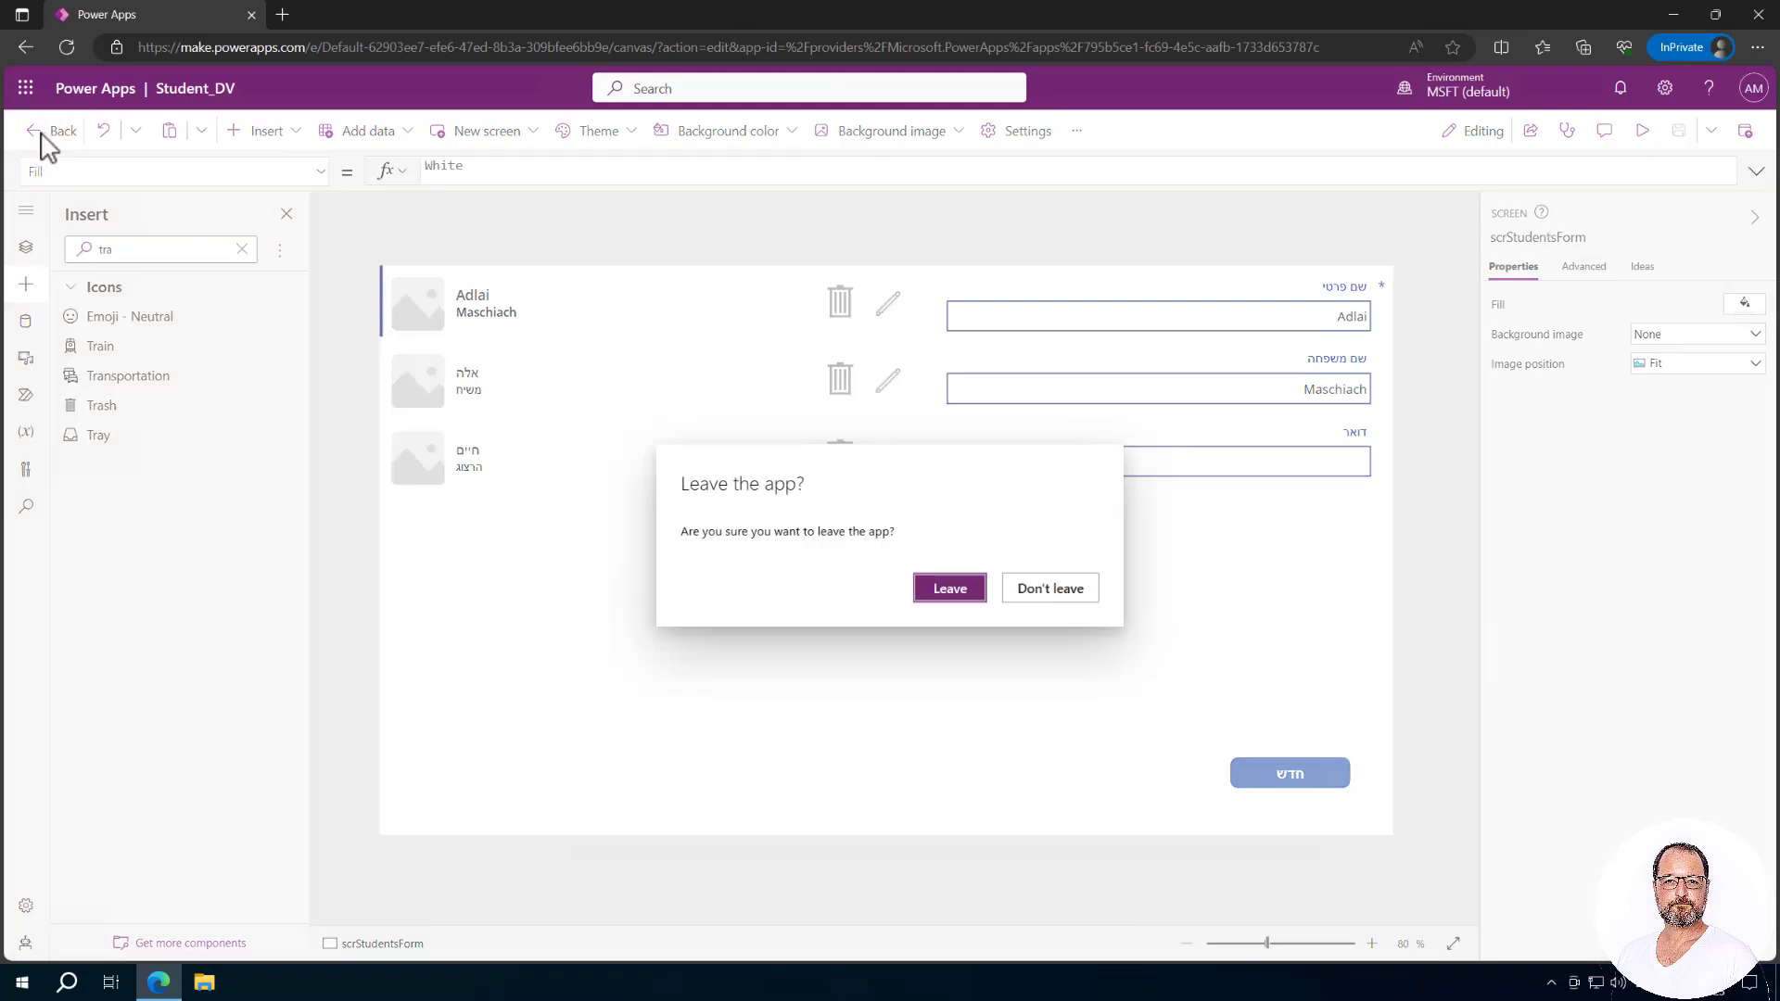
click(955, 593)
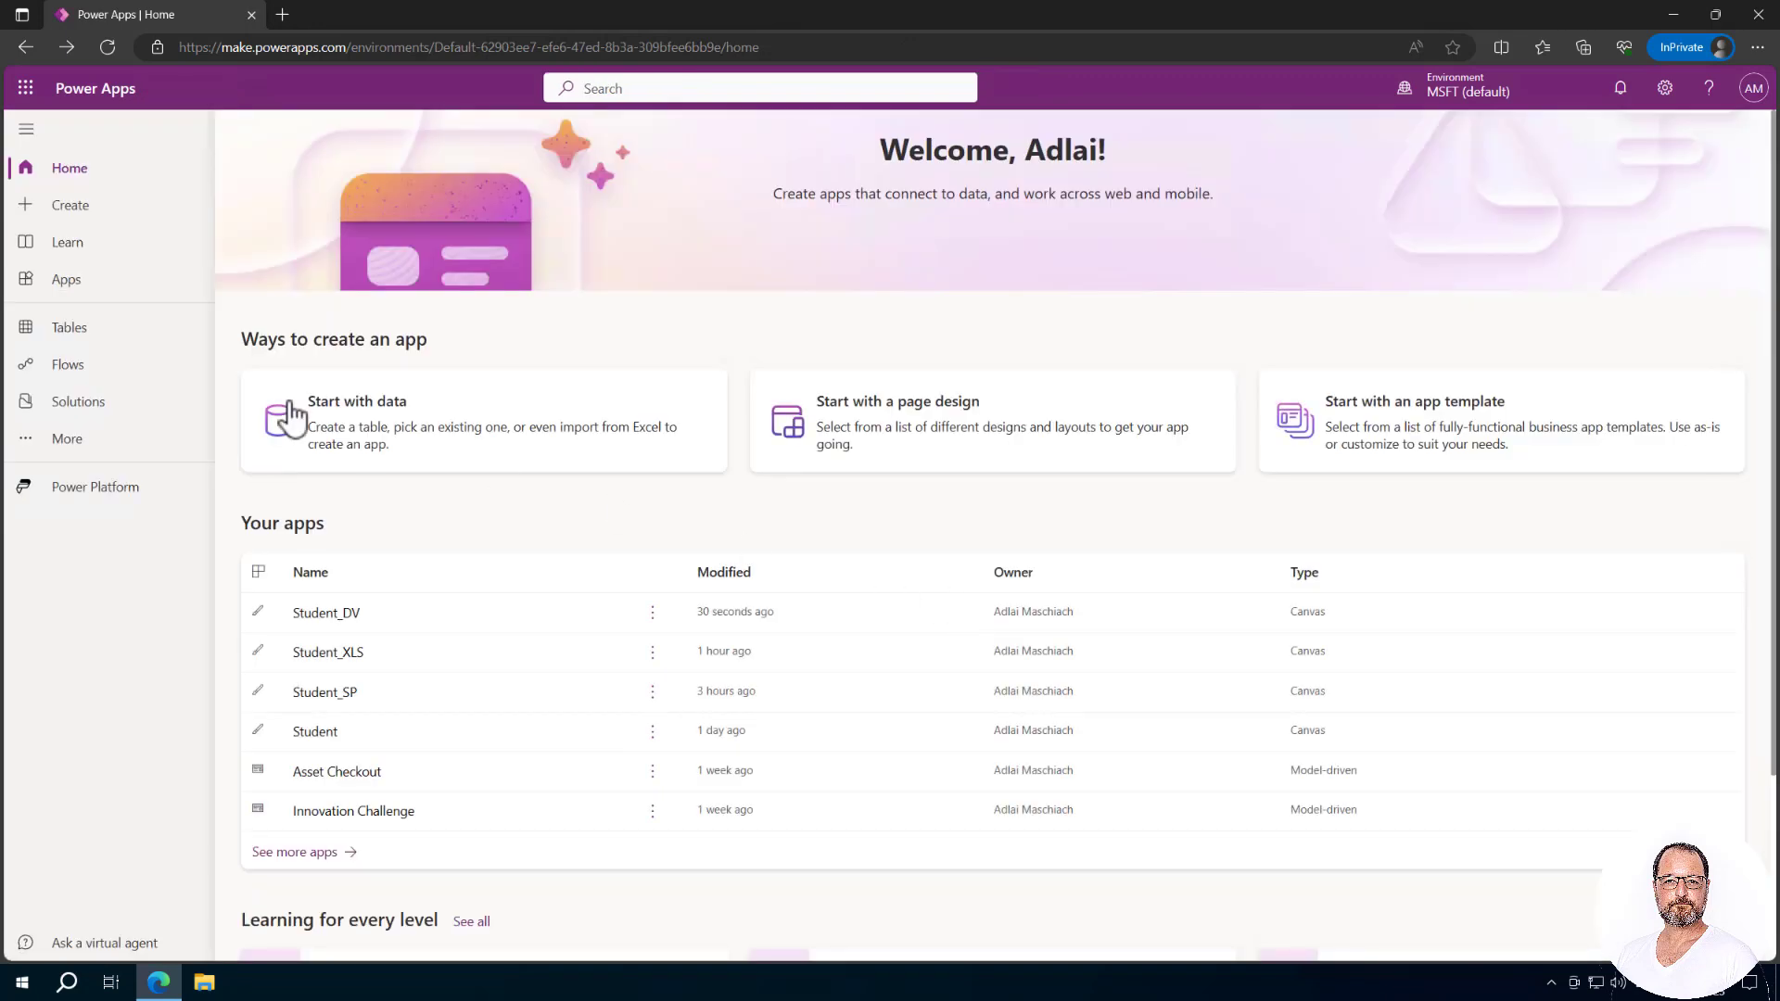
click(42, 334)
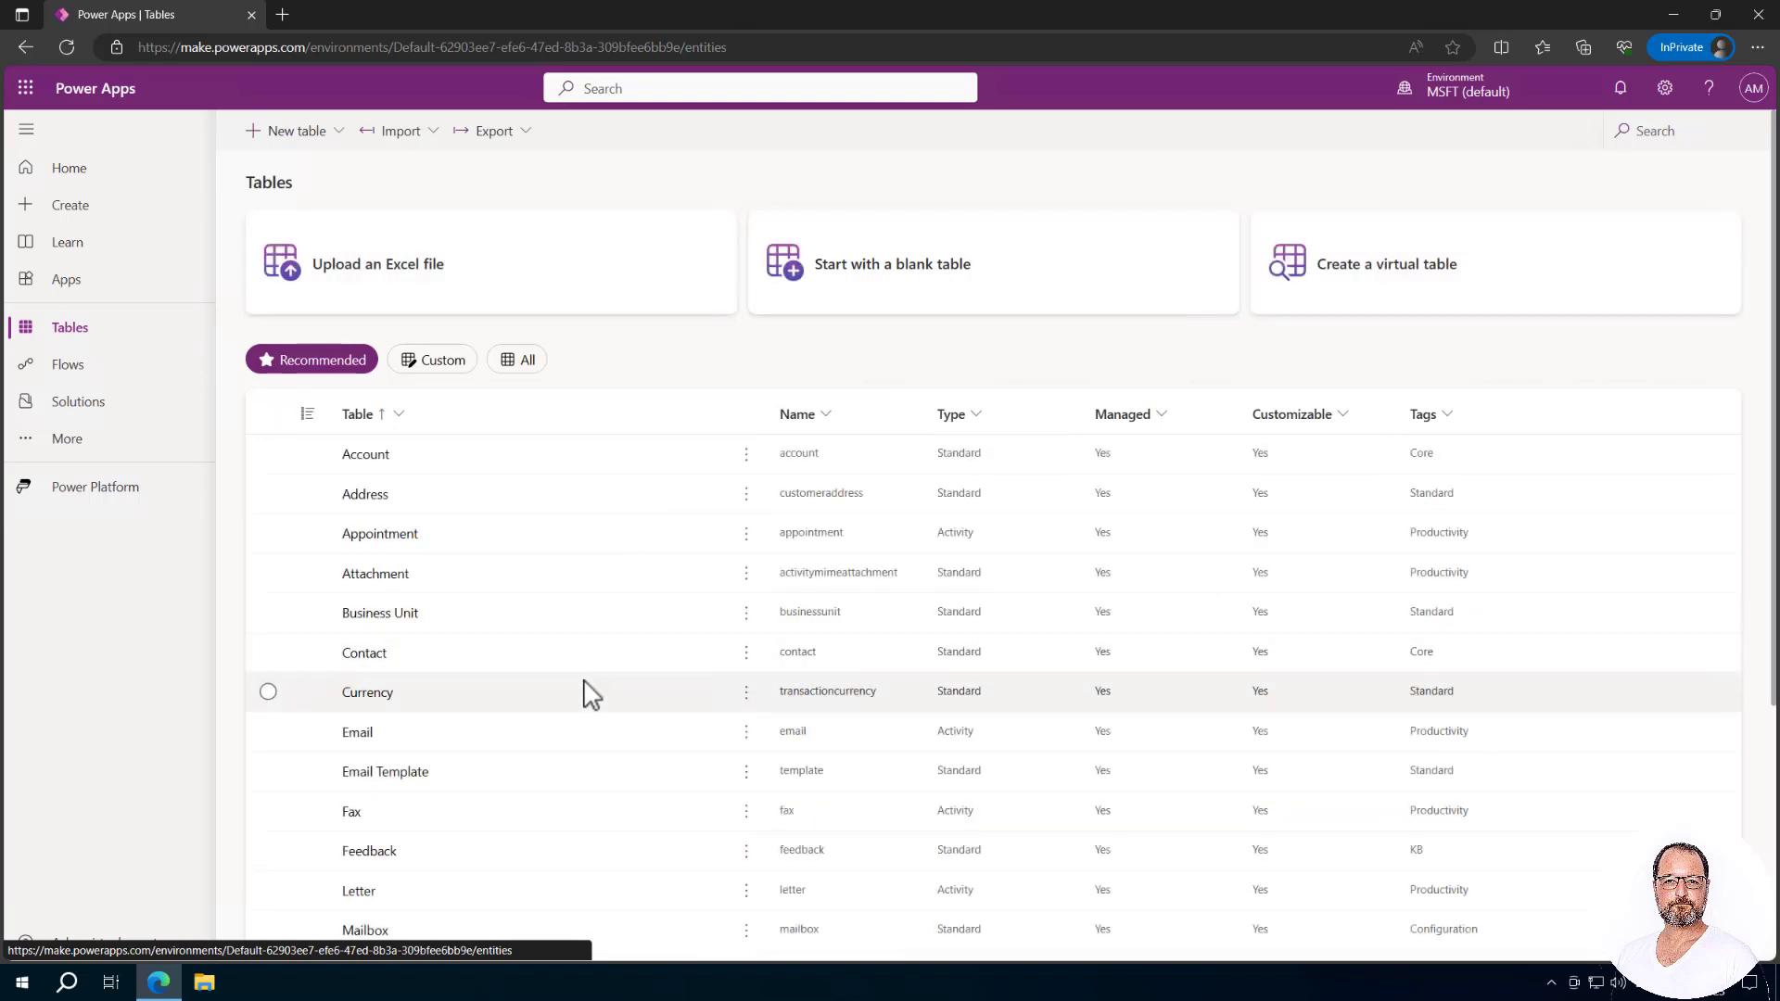
scroll(588, 695, down, 4)
click(364, 763)
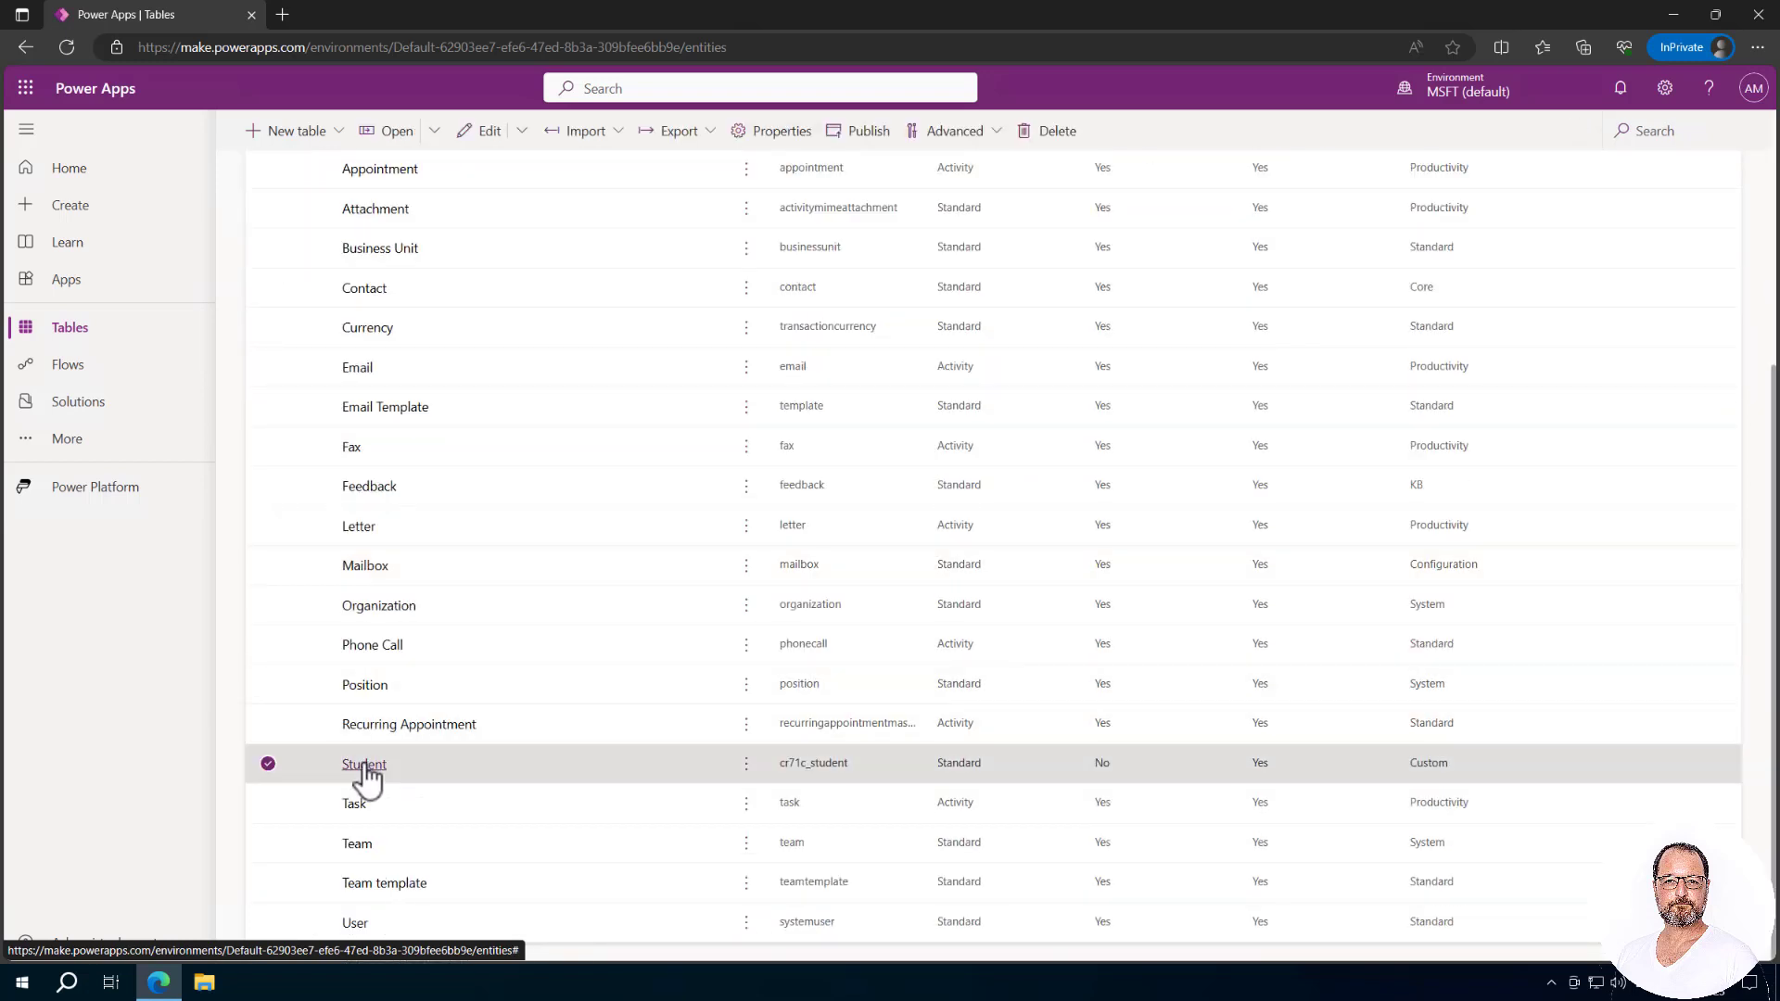